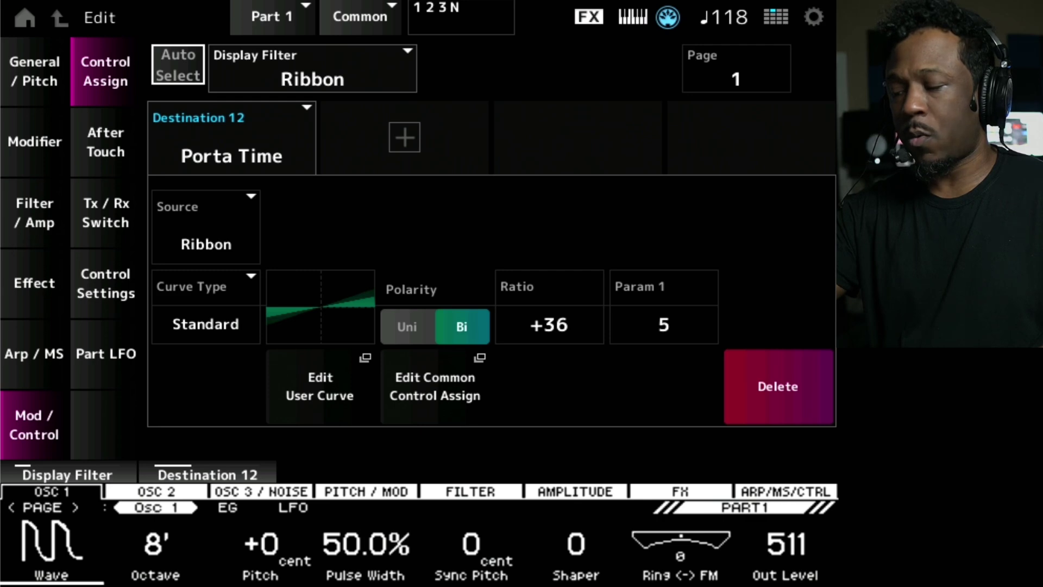
Switch the edit target from Part 1 to the performance-level Common settings.
left_click(280, 21)
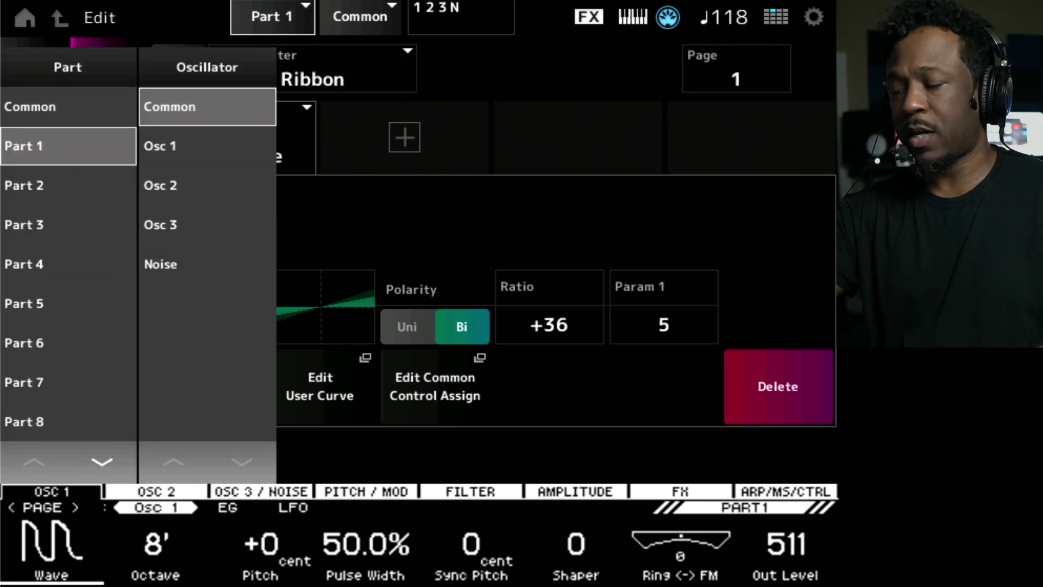
left_click(93, 103)
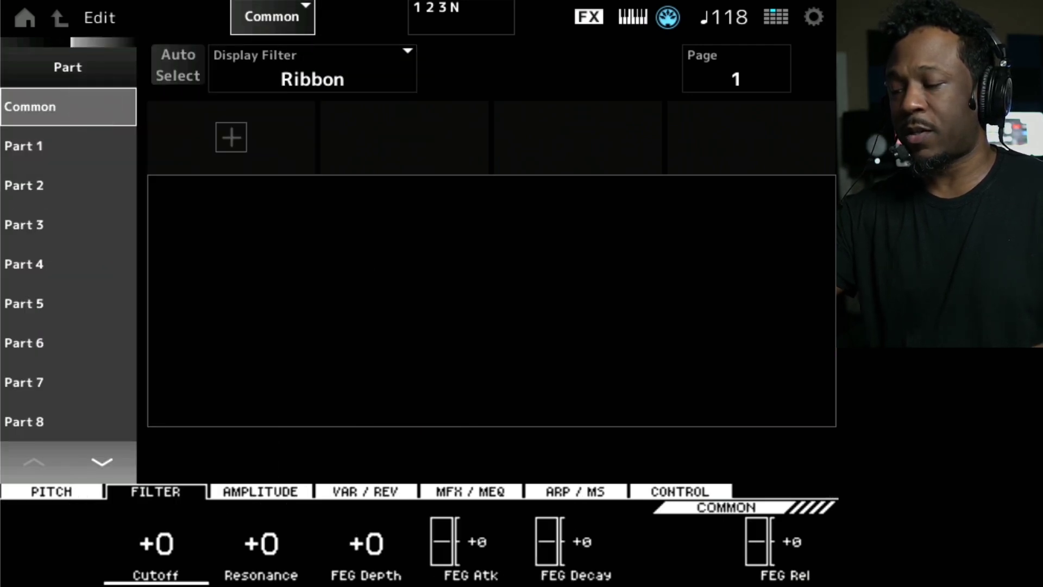
left_click(368, 316)
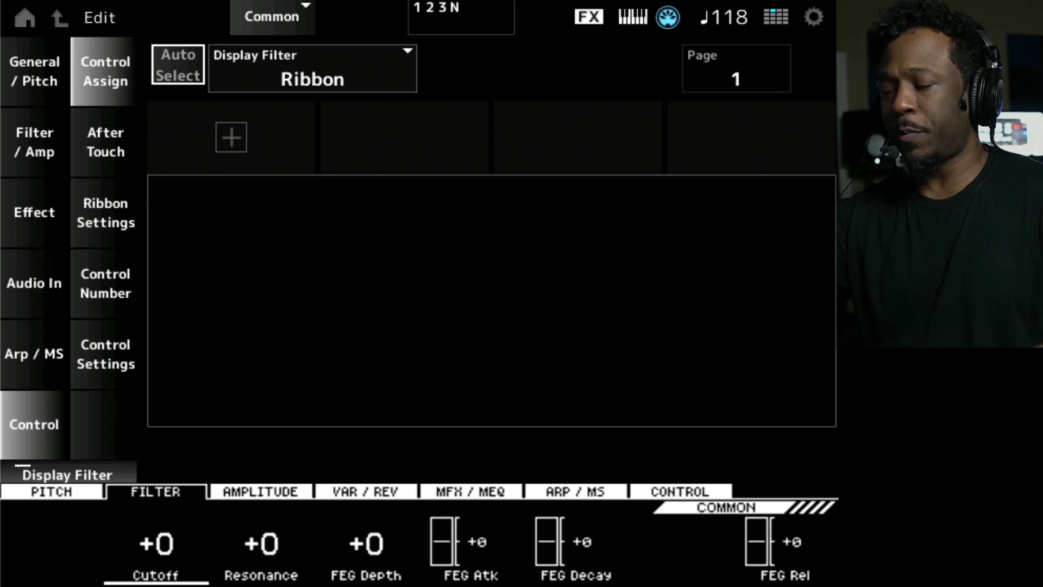
Browse the Common Display Filter sources from PitchBend through the foot controllers and assignable knobs to the EnvFollow entries.
left_click(380, 64)
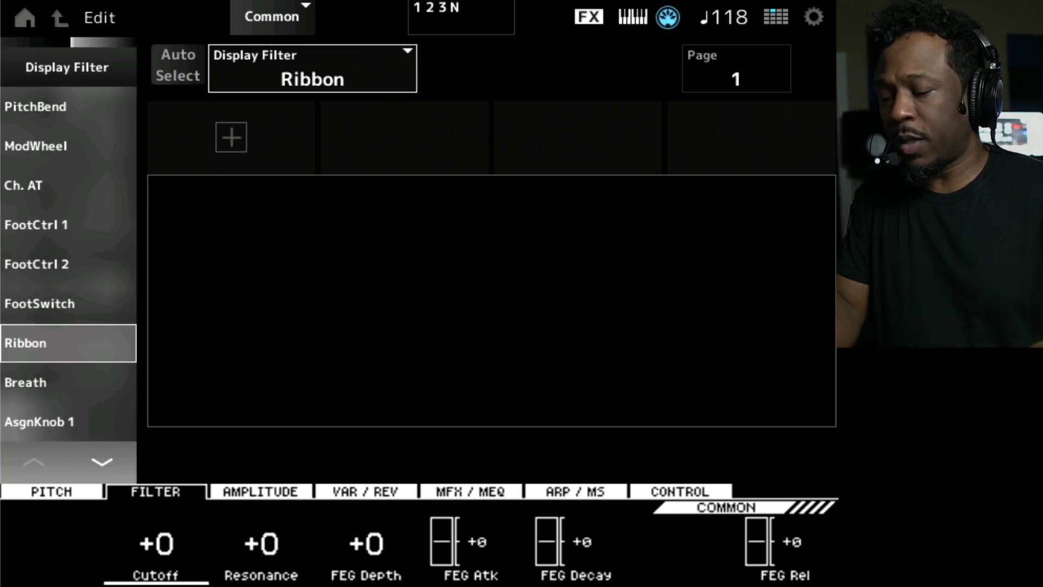
key("Up")
key("Up")
key("Up")
key("Up")
key("Up")
key("Up")
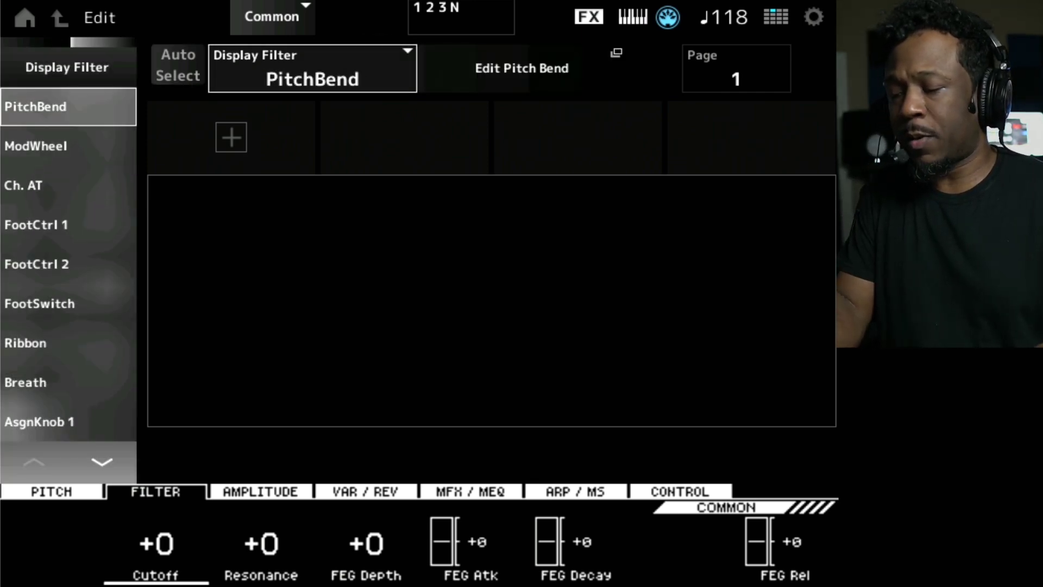
key("Down")
key("Down")
key("Down")
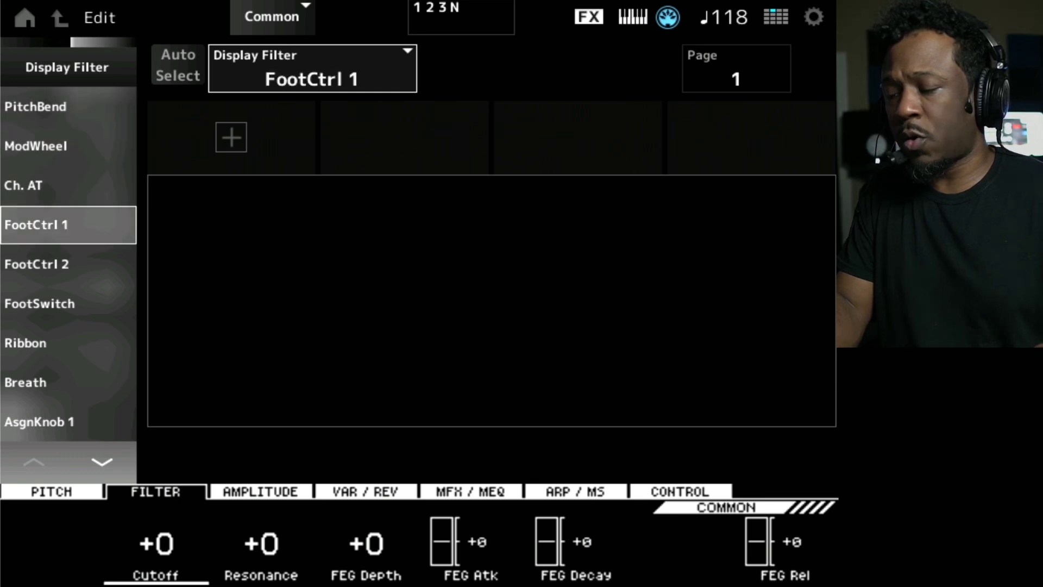
key("Down")
key("Down")
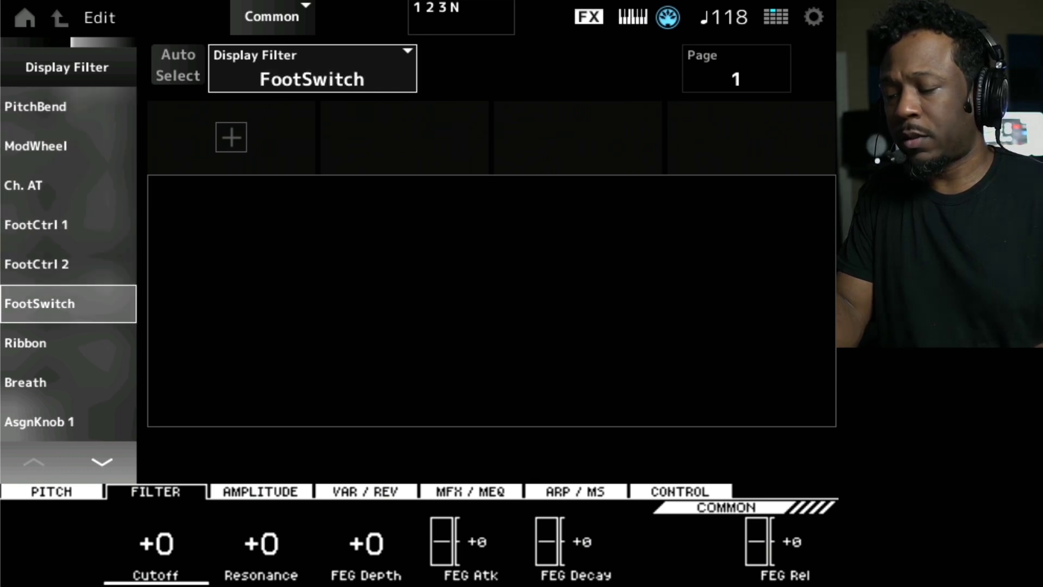
key("Down")
key("Down")
key("Down")
key("Down")
key("Down")
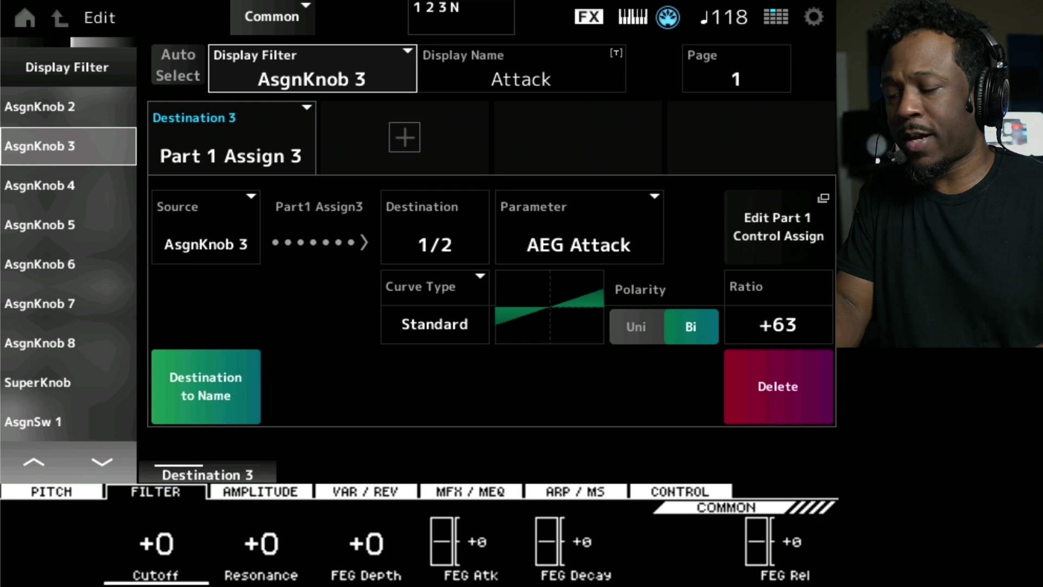
key("Down")
key("Down")
key("Down")
key("Down")
key("Down")
key("Down")
key("Down")
key("Down")
key("Down")
key("Down")
key("Down")
key("Down")
key("Down")
key("Down")
key("Down")
key("Down")
key("Down")
key("Down")
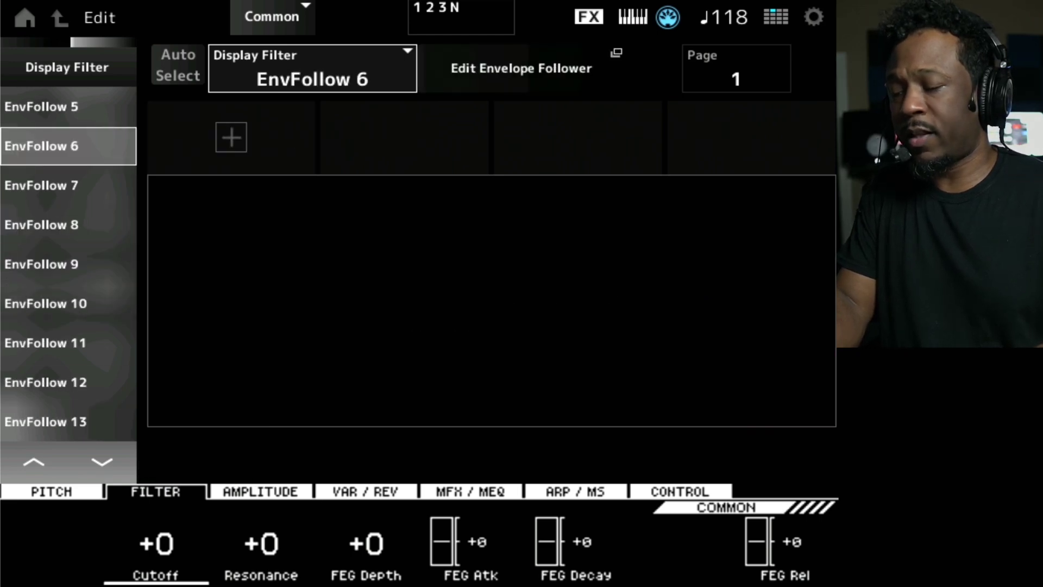
Examine the remaining Display Filter sources and return through AsgnKnob 1 to PitchBend.
key("Down")
key("Down")
key("Down")
key("Down")
key("Down")
key("Down")
key("Down")
key("Down")
key("Down")
key("Down")
key("Down")
key("Down")
key("Down")
key("Up")
key("Up")
key("Up")
key("Up")
key("Up")
key("Up")
key("Up")
key("Up")
key("Up")
key("Up")
key("Up")
key("Up")
key("Up")
key("Up")
key("Up")
key("Up")
key("Up")
key("Up")
key("Up")
key("Up")
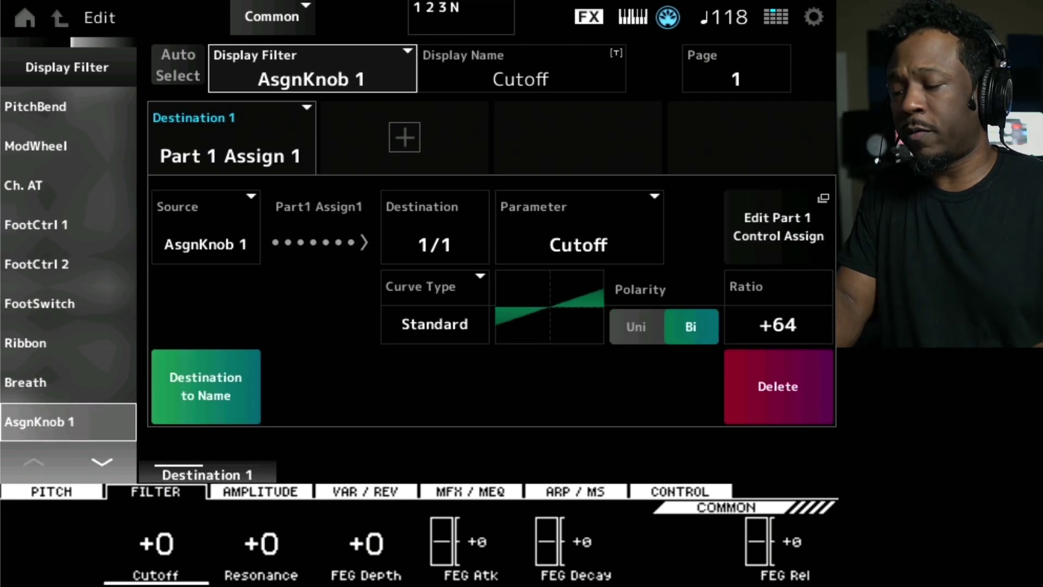
key("Up")
key("Up")
key("Up")
key("Up")
key("Up")
key("Up")
key("Up")
key("Up")
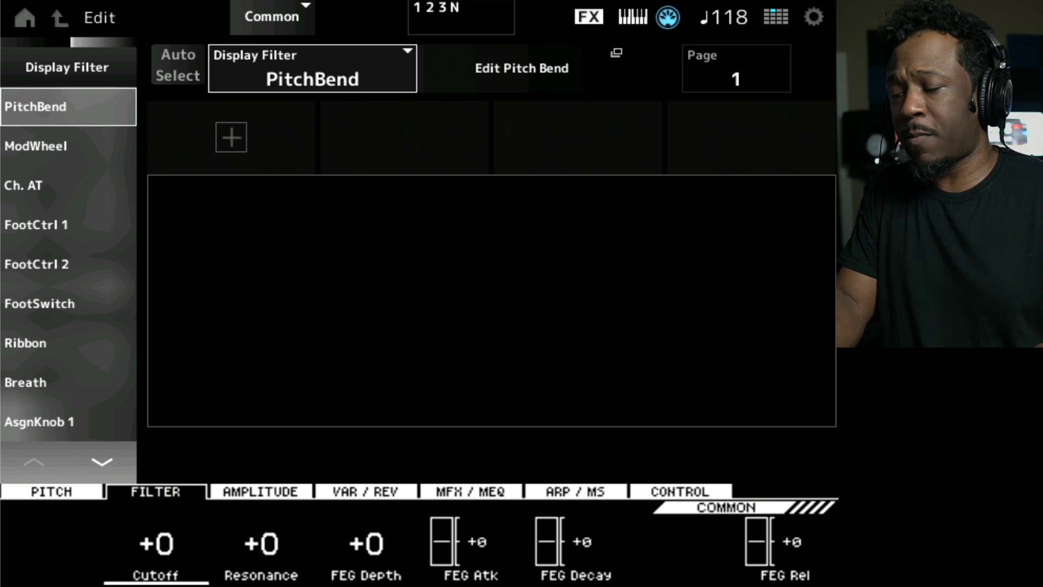
Examine the Common assignments for Ch. AT, FootCtrl 1, FootCtrl 2, FootSwitch, Ribbon and Breath one by one.
key("Down")
key("Down")
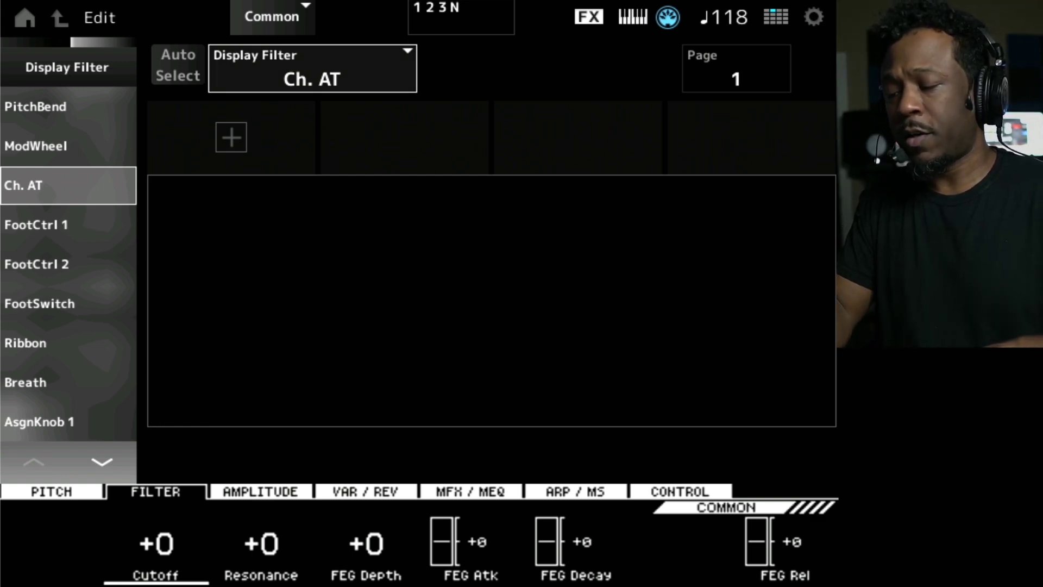
left_click(68, 225)
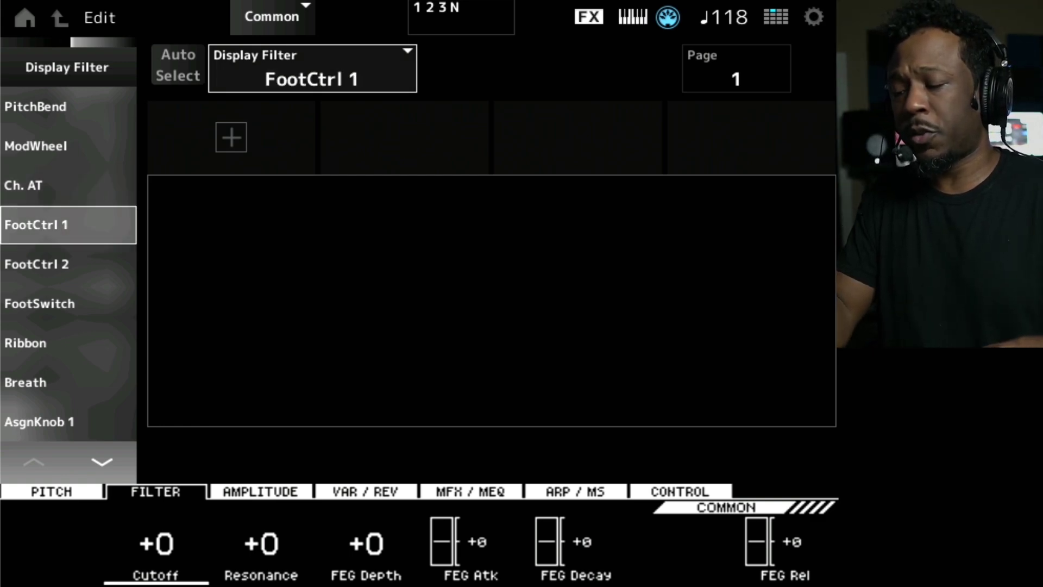
left_click(68, 264)
left_click(68, 224)
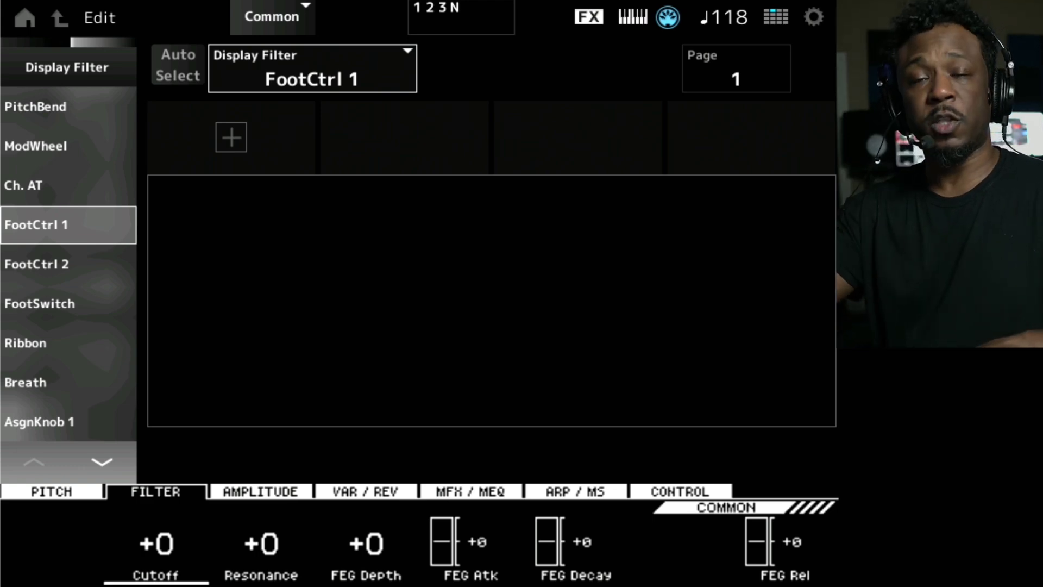
left_click(68, 303)
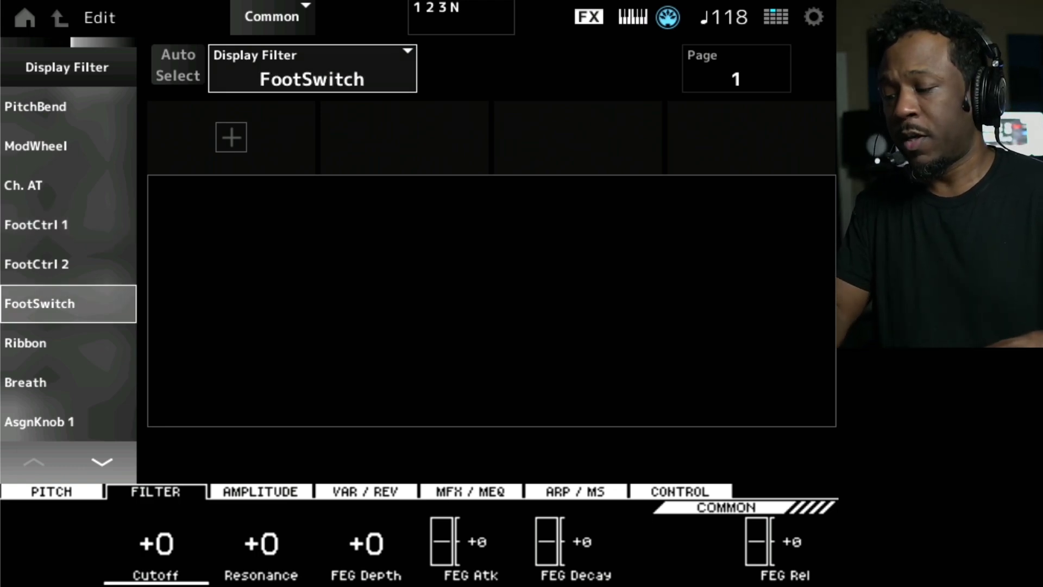
left_click(67, 343)
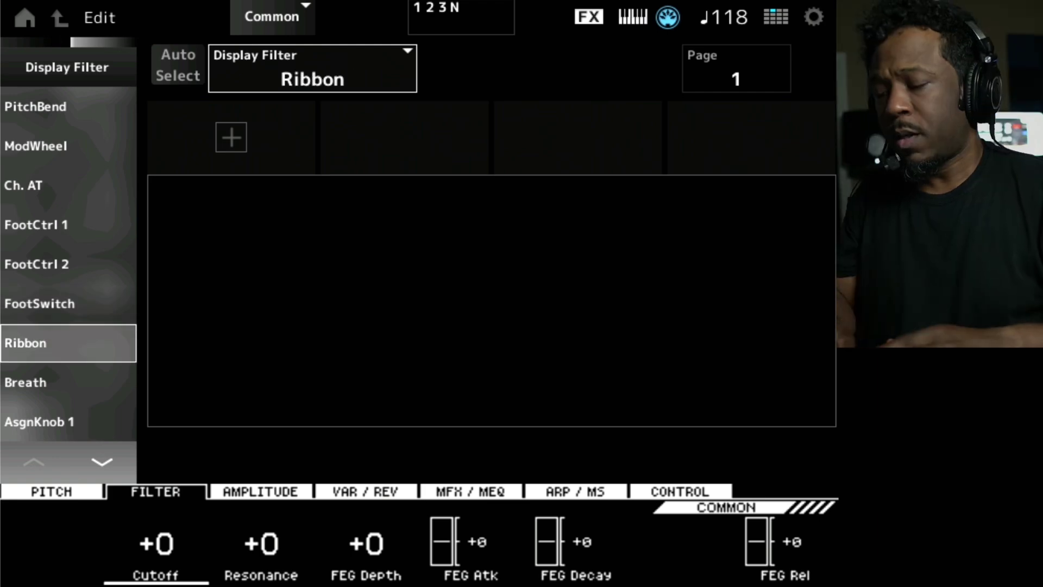
left_click(68, 382)
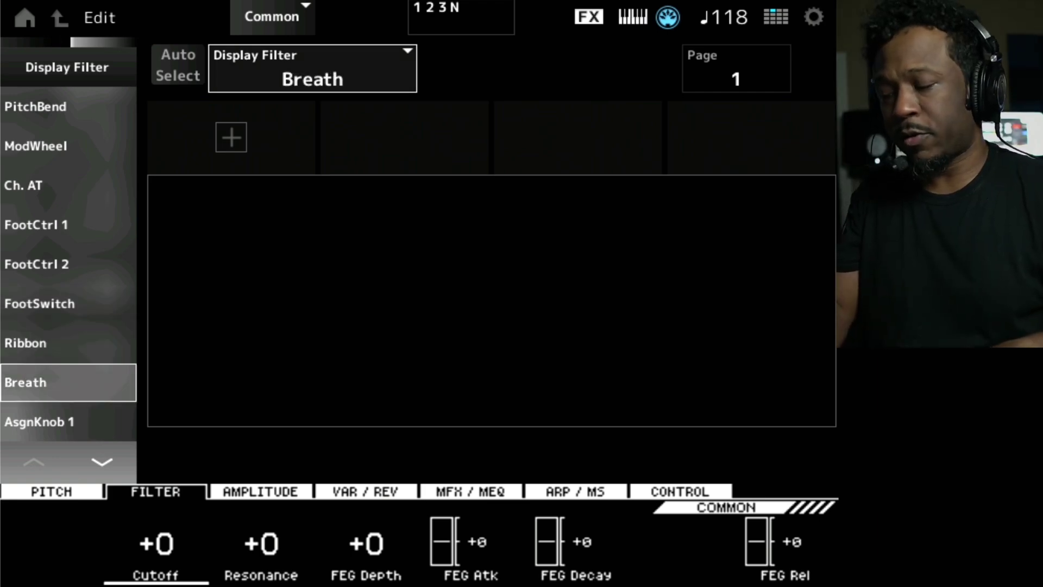
Step the Display Filter through the assignable knobs, MS Lane and EnvFollow sources to All.
scroll(67, 263, "down", 8)
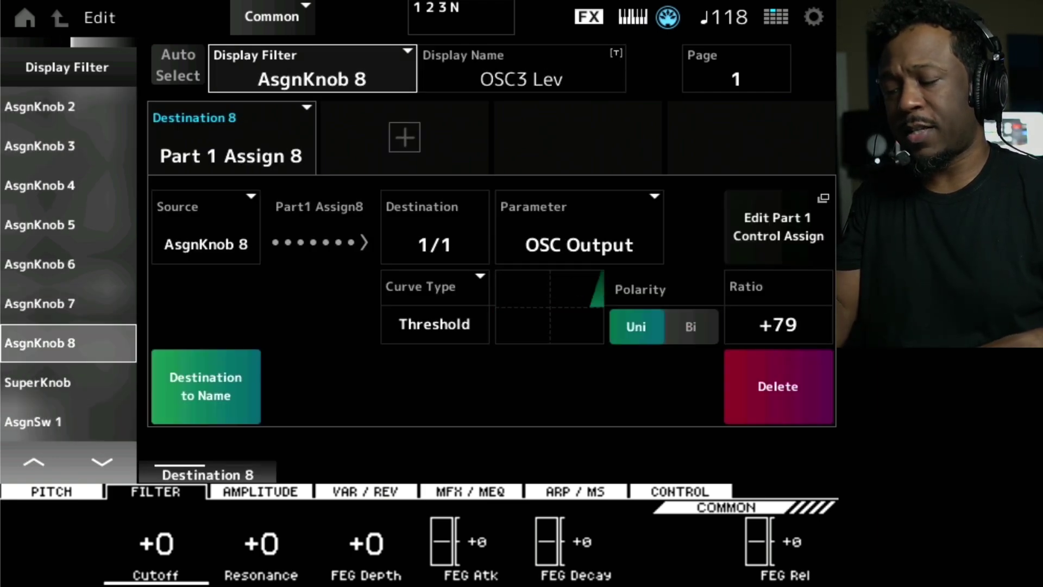
scroll(68, 264, "down", 2)
scroll(68, 264, "up", 1)
scroll(68, 264, "down", 4)
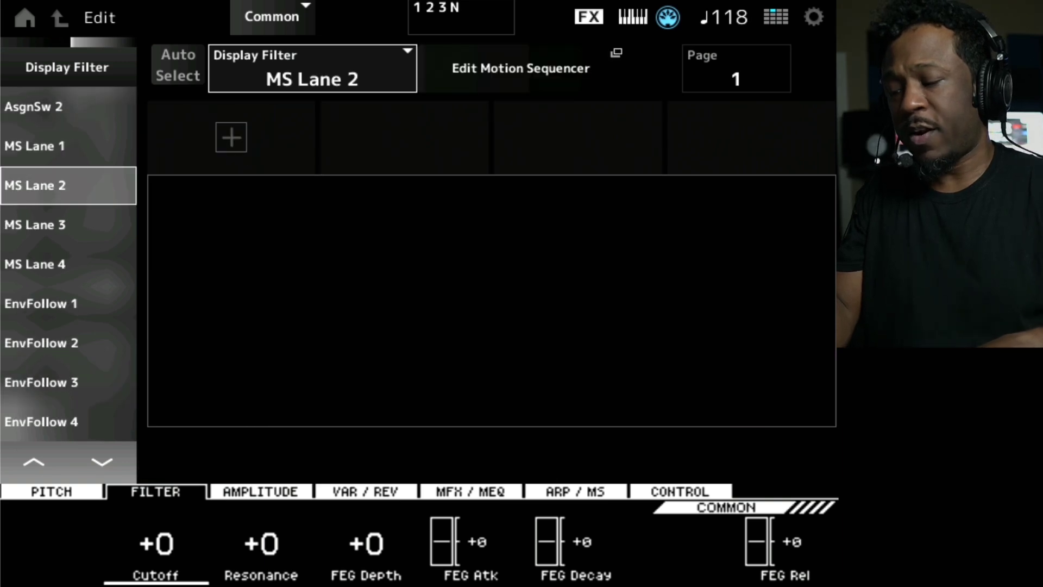
scroll(68, 263, "down", 14)
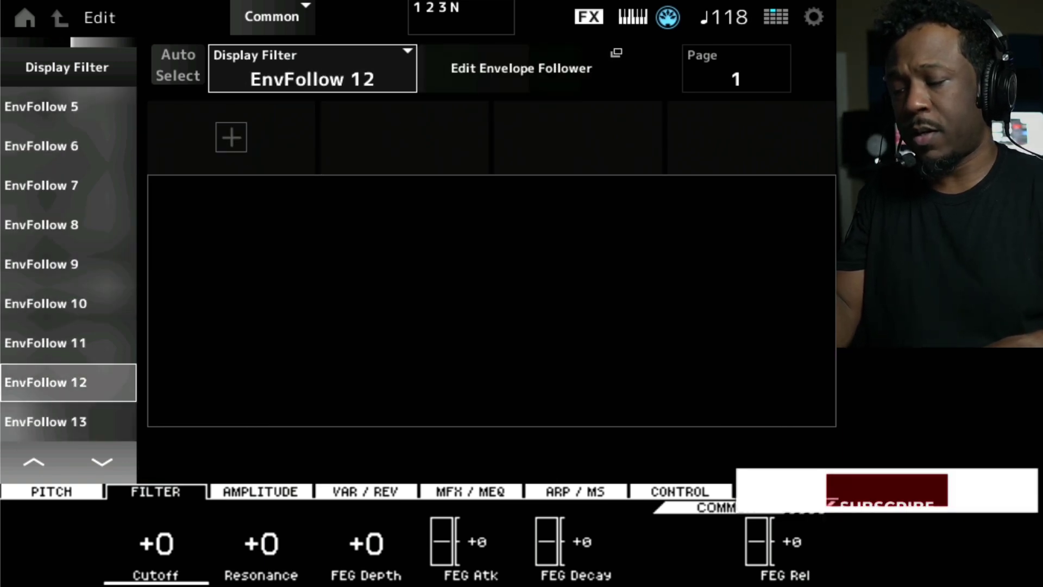
scroll(68, 264, "down", 7)
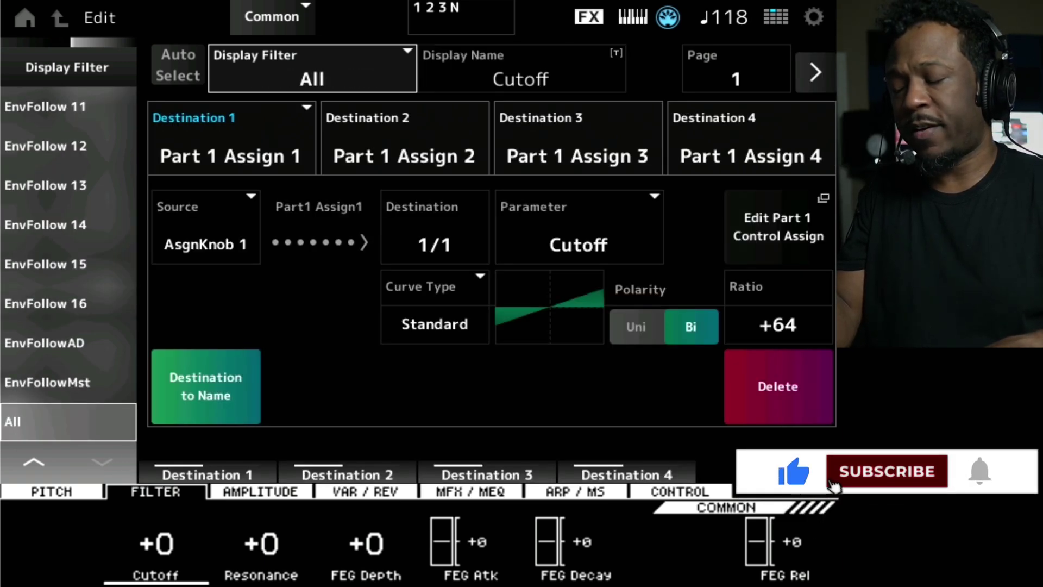
Review the MS Lane and EnvFollow sources again and return the Display Filter to PitchBend.
scroll(68, 263, "up", 20)
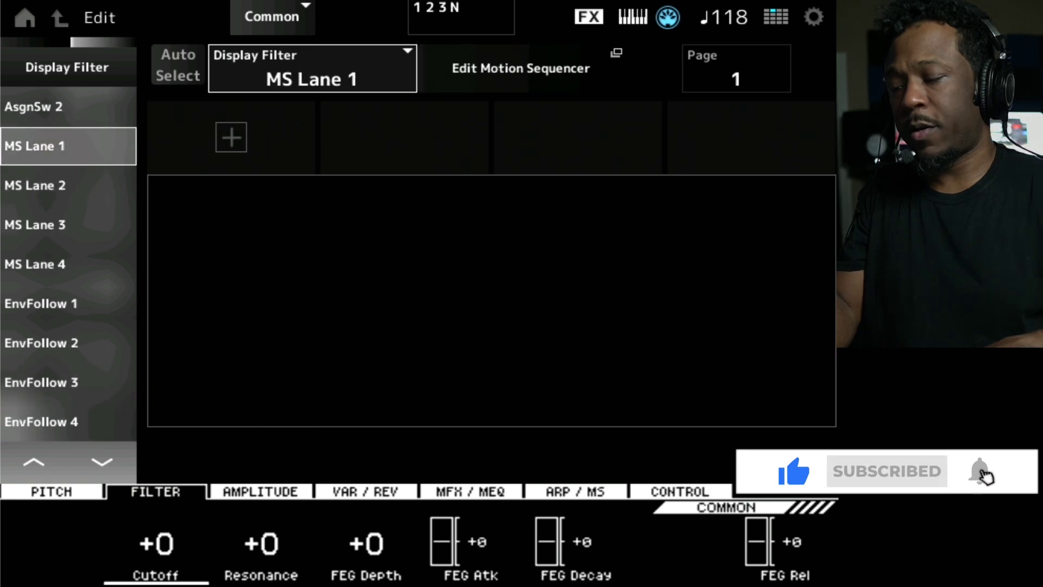
scroll(68, 263, "up", 12)
scroll(67, 264, "down", 20)
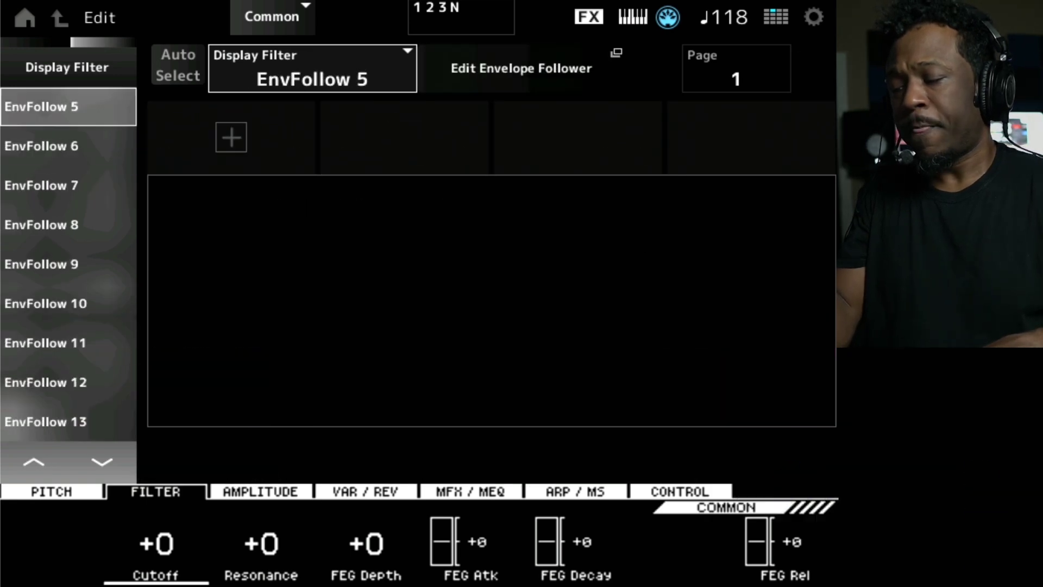
scroll(68, 264, "down", 3)
scroll(68, 263, "up", 20)
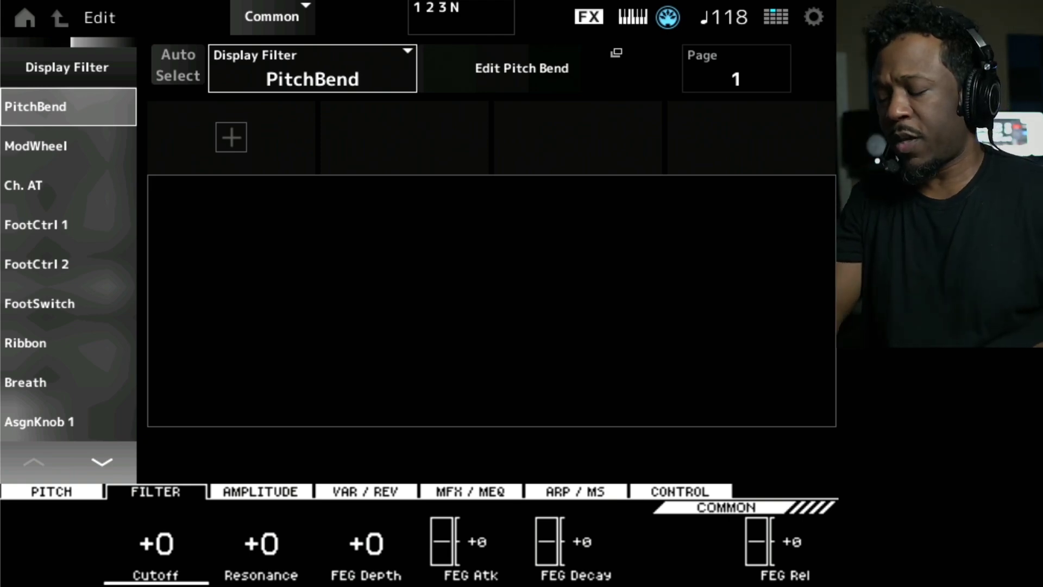
scroll(68, 264, "down", 8)
scroll(67, 264, "up", 7)
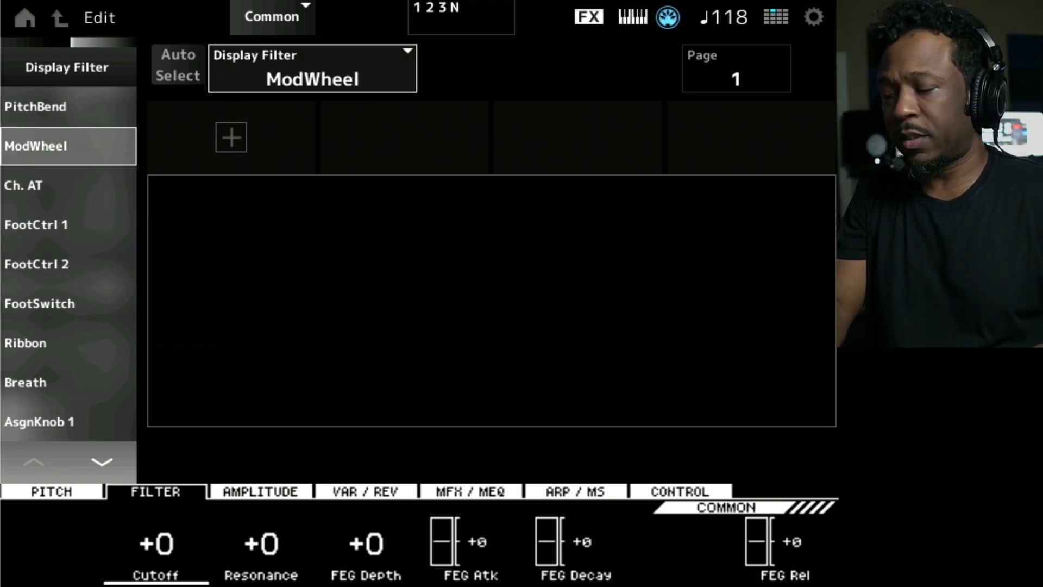
scroll(68, 264, "up", 1)
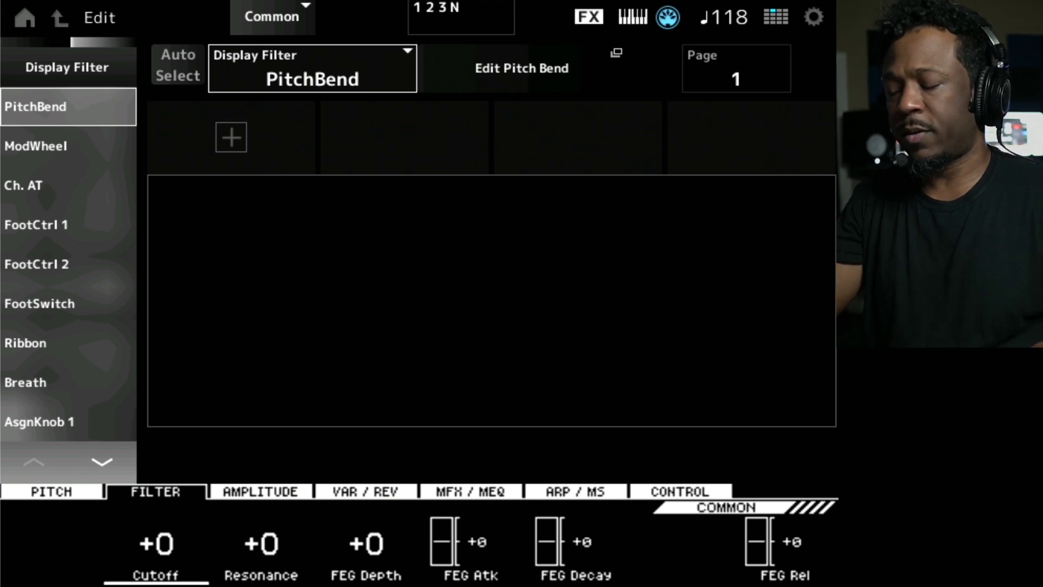
Step the Display Filter from PitchBend through the foot controllers to AsgnKnob 5 and examine the knob destinations.
scroll(68, 260, "down", 2)
key("Down")
key("Down")
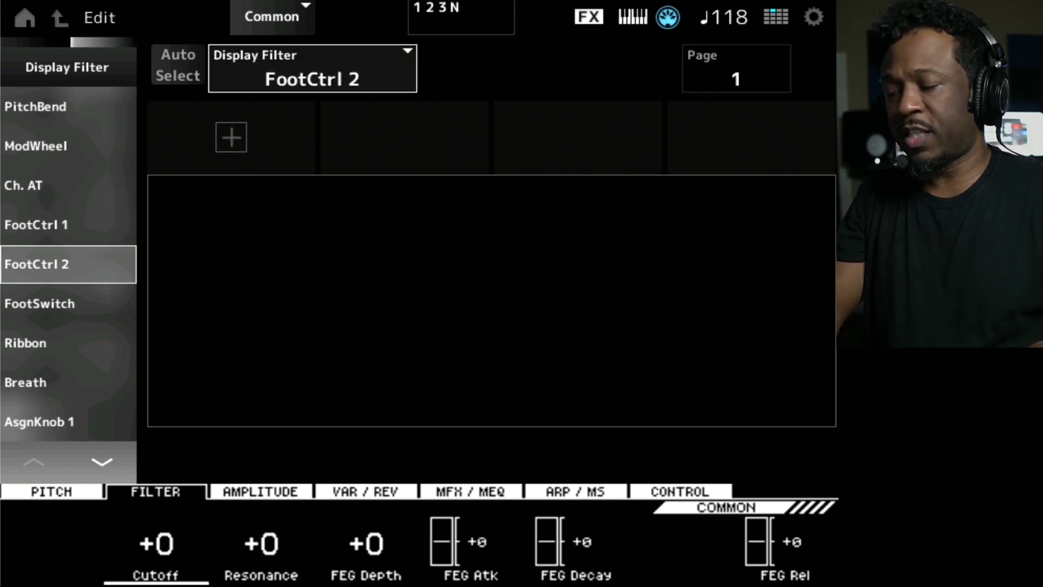
key("Down")
key("Down")
key("Down")
key("Down")
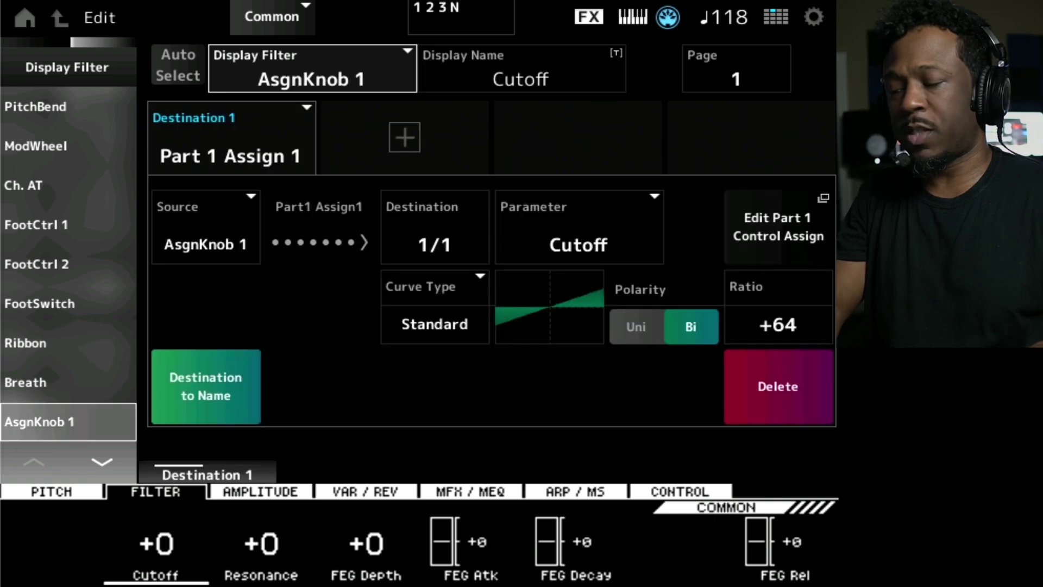
key("Down")
key("Down")
key("Down")
key("Down")
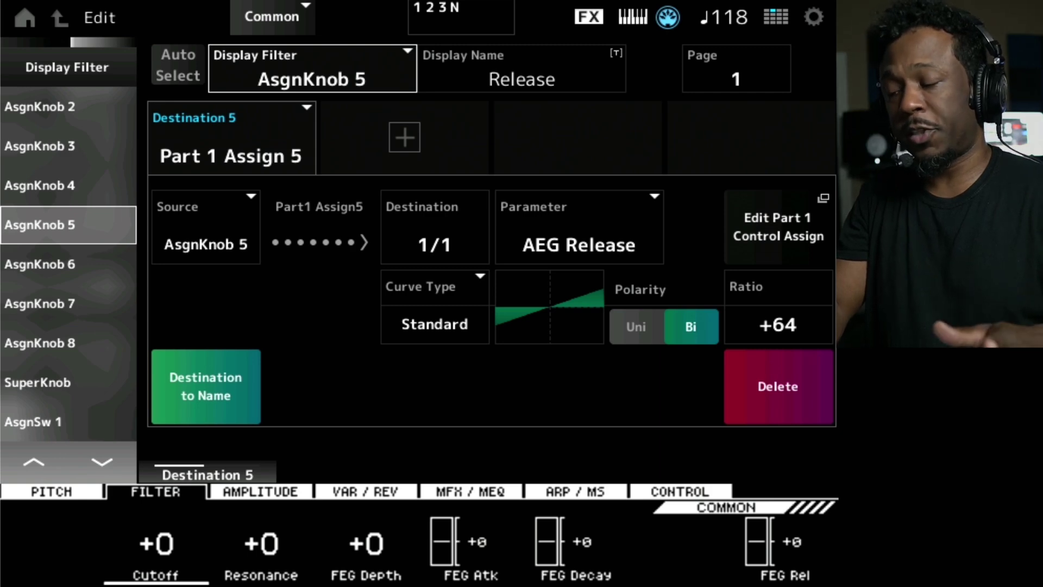
Review the sources from AsgnKnob 5 back past AsgnKnob 3 and FootCtrl 2, ending on PitchBend.
key("Up")
key("Up")
key("Up")
key("Up")
key("Up")
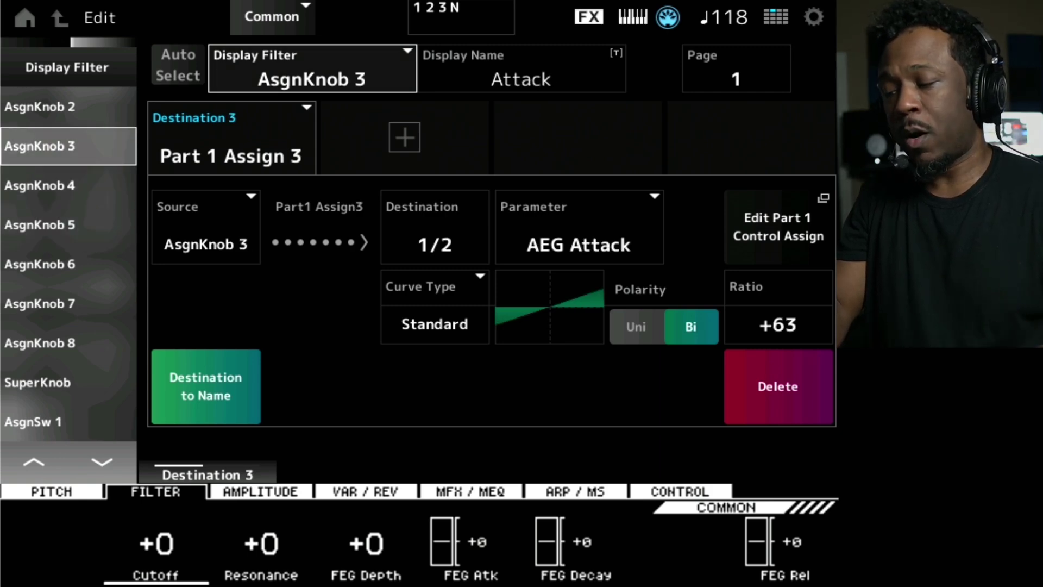
key("Up")
key("Up")
key("Up")
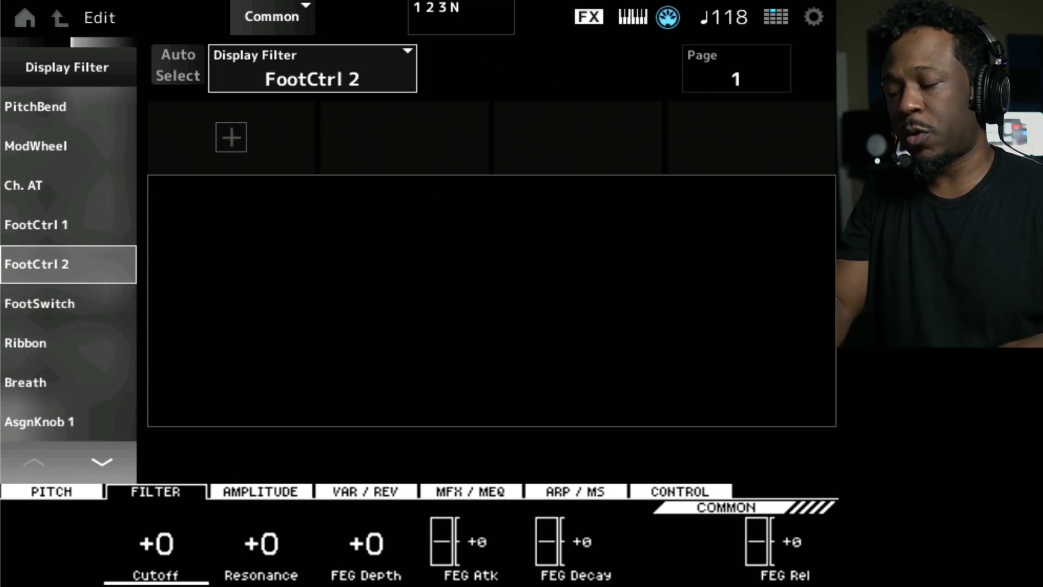
left_click(68, 106)
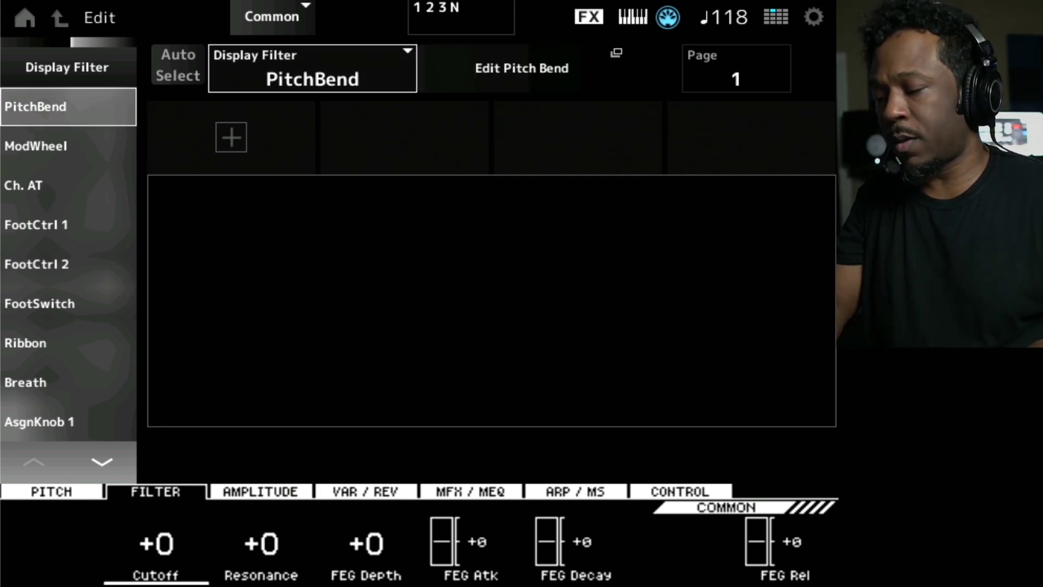
Check the sources down to Breath and set the Common Display Filter to ModWheel.
left_click(67, 146)
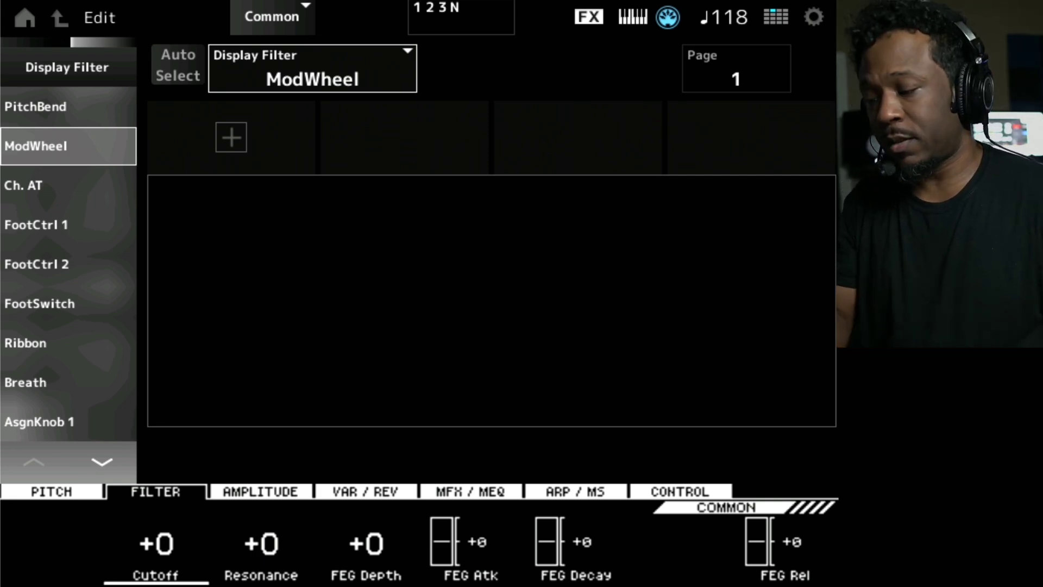
key("Down")
key("Down")
key("Down")
key("Down")
key("Down")
key("Down")
key("Down")
key("Up")
key("Up")
key("Up")
key("Up")
key("Up")
key("Up")
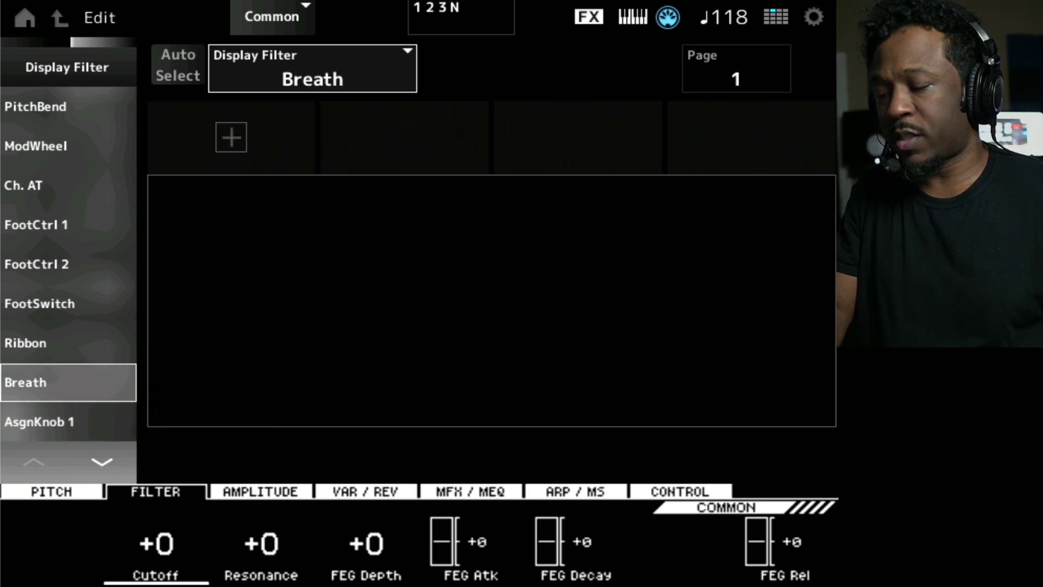
key("Up")
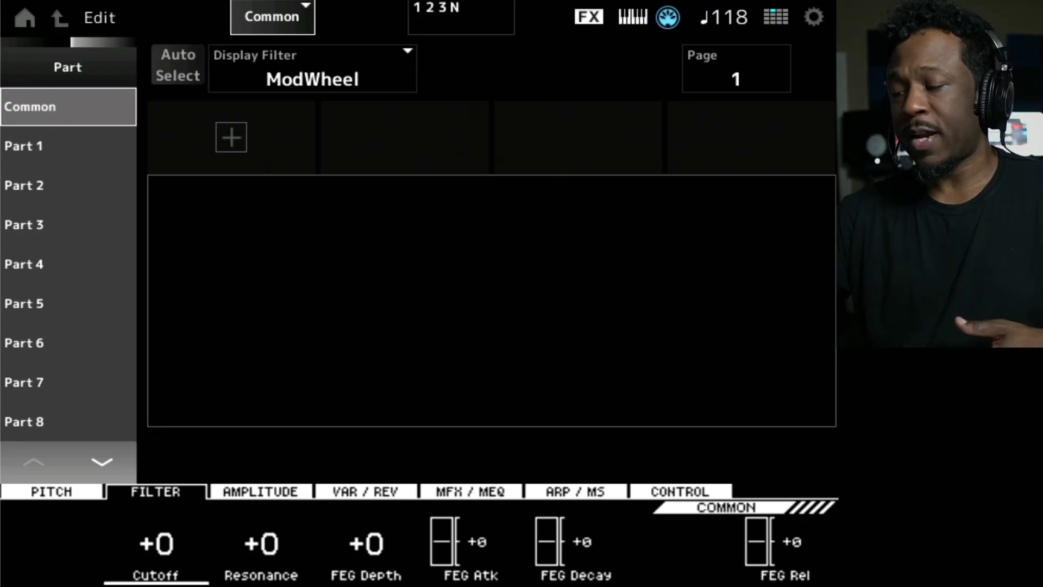
Compare the ModWheel Control Assign page of Part 1 with the Common one, ending on the Common level.
left_click(344, 302)
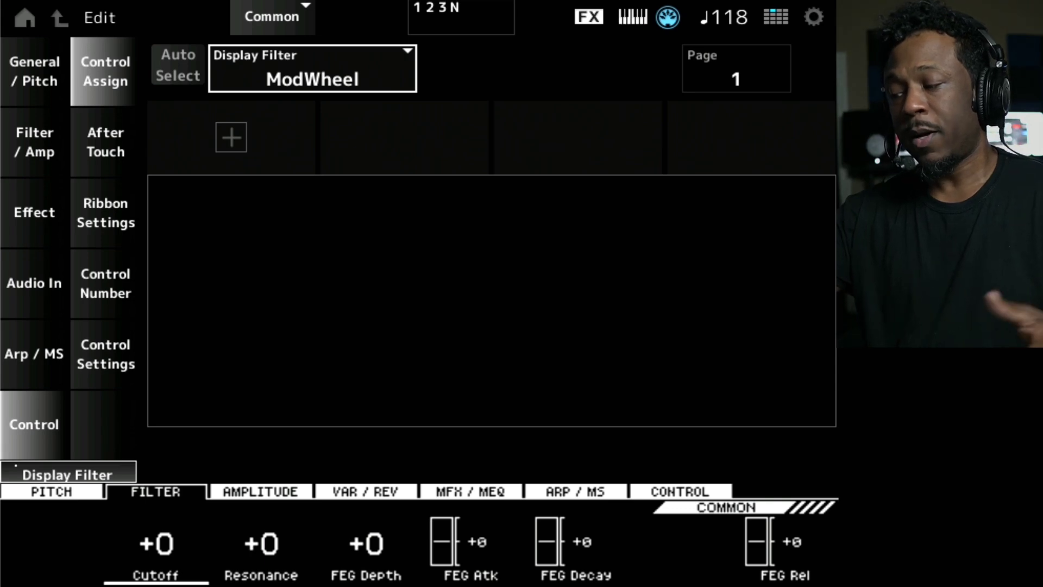
left_click(272, 17)
left_click(93, 146)
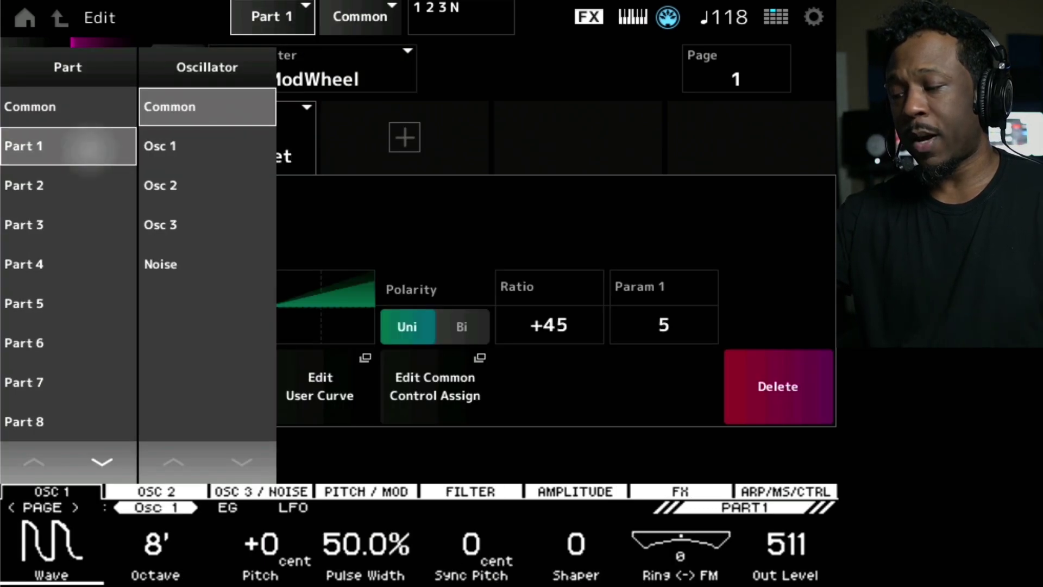
left_click(205, 107)
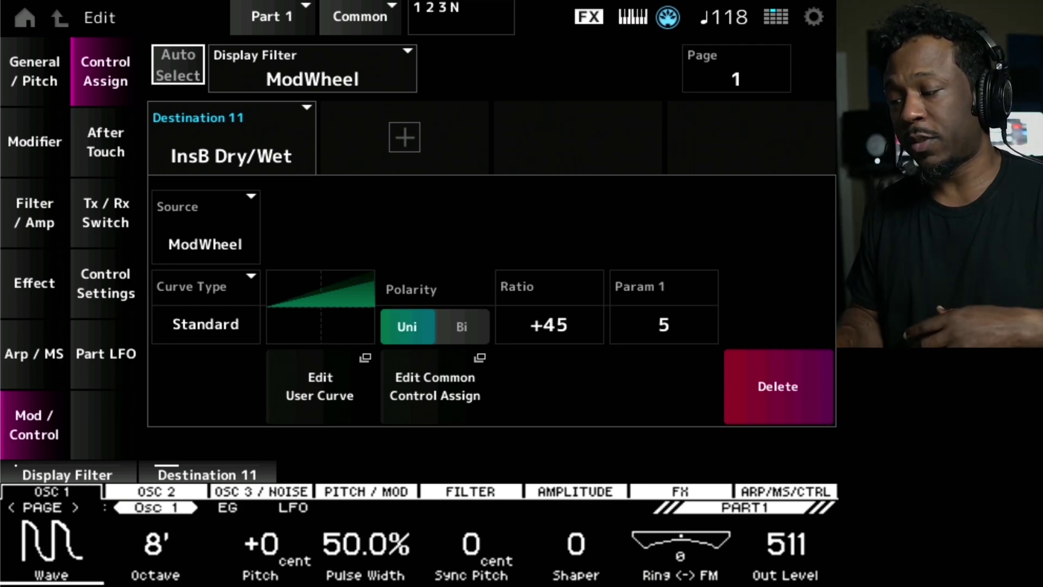
left_click(272, 17)
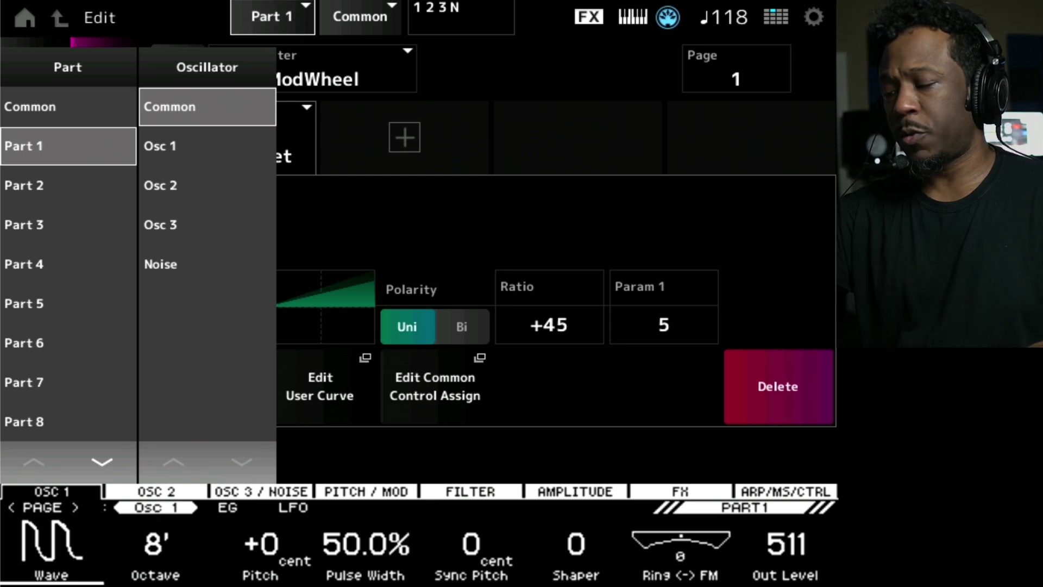
left_click(67, 107)
left_click(449, 284)
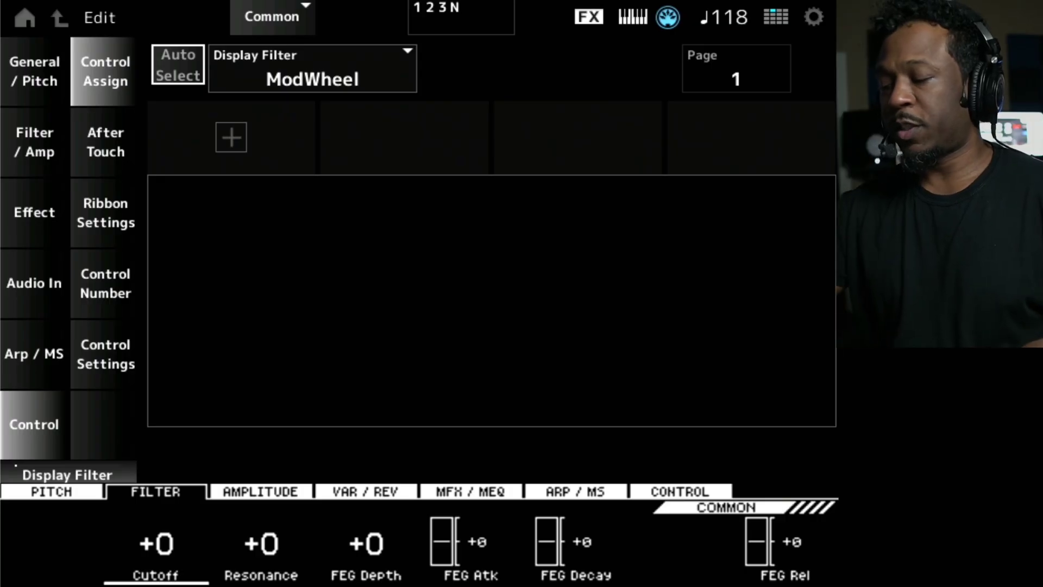
Add a ModWheel destination at the Common level, review the destination categories and assign it to Volume from the Common category.
left_click(231, 137)
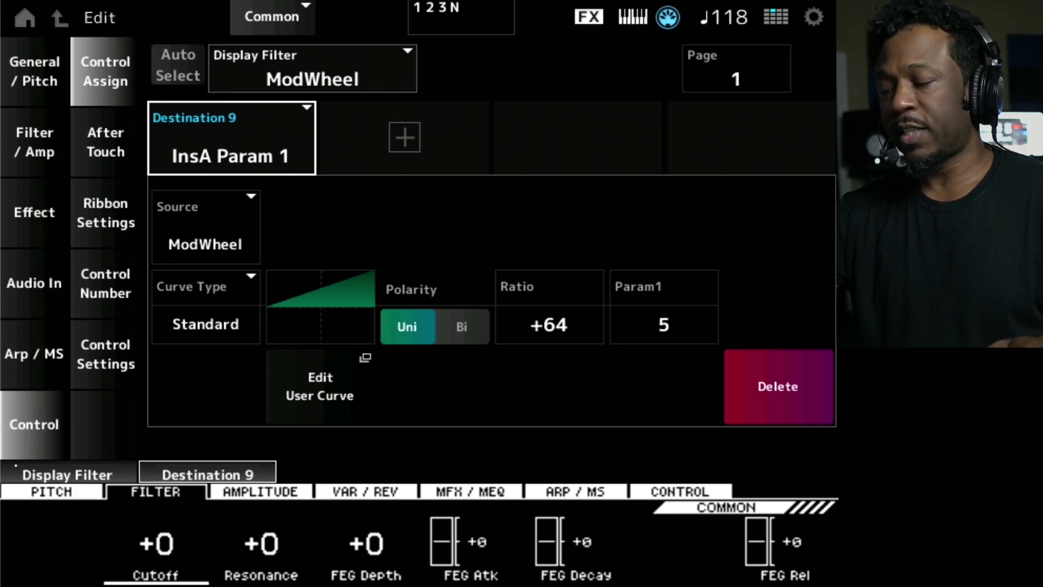
key("Return")
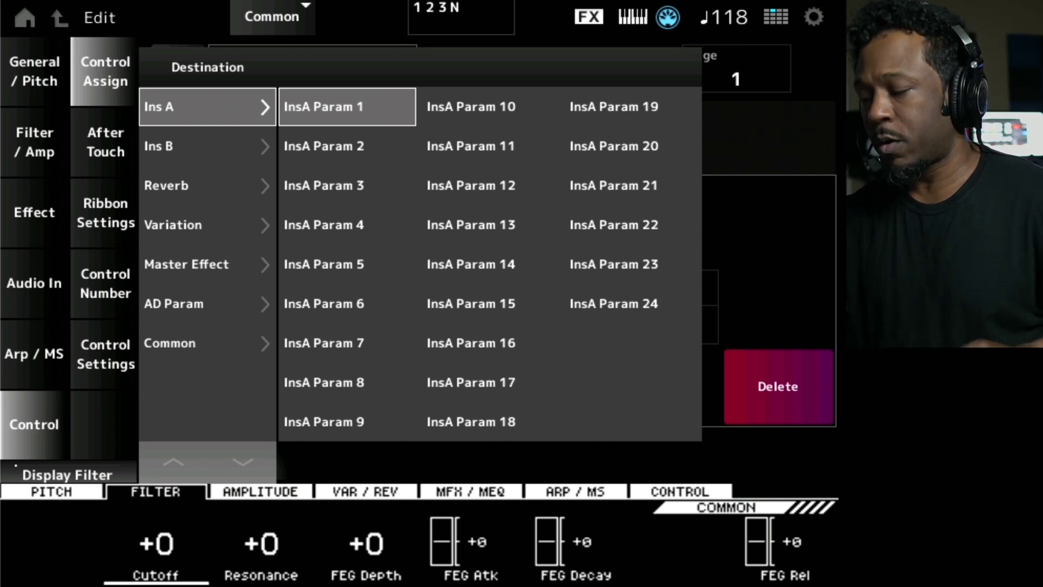
left_click(213, 146)
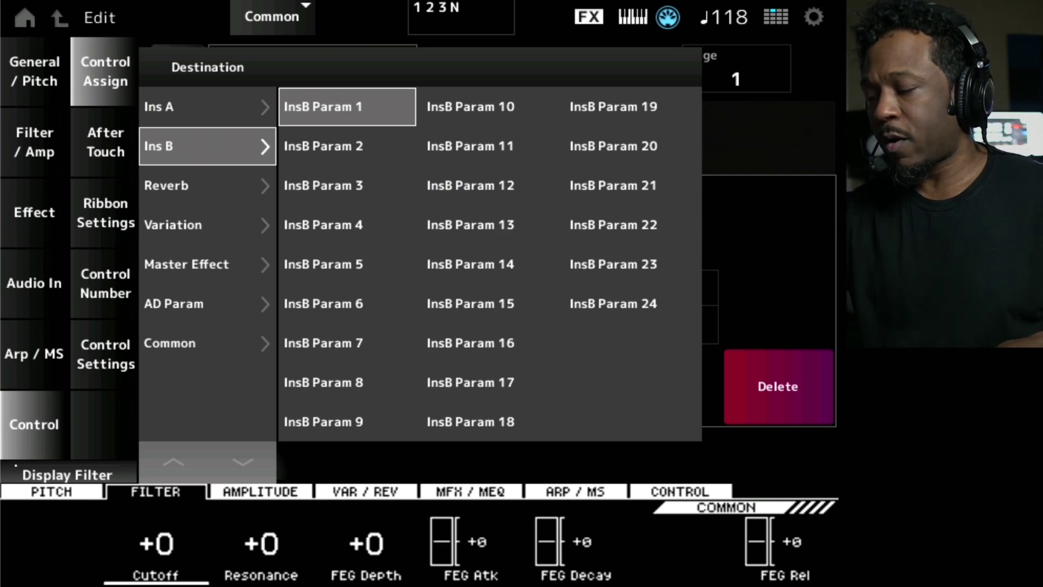
left_click(210, 186)
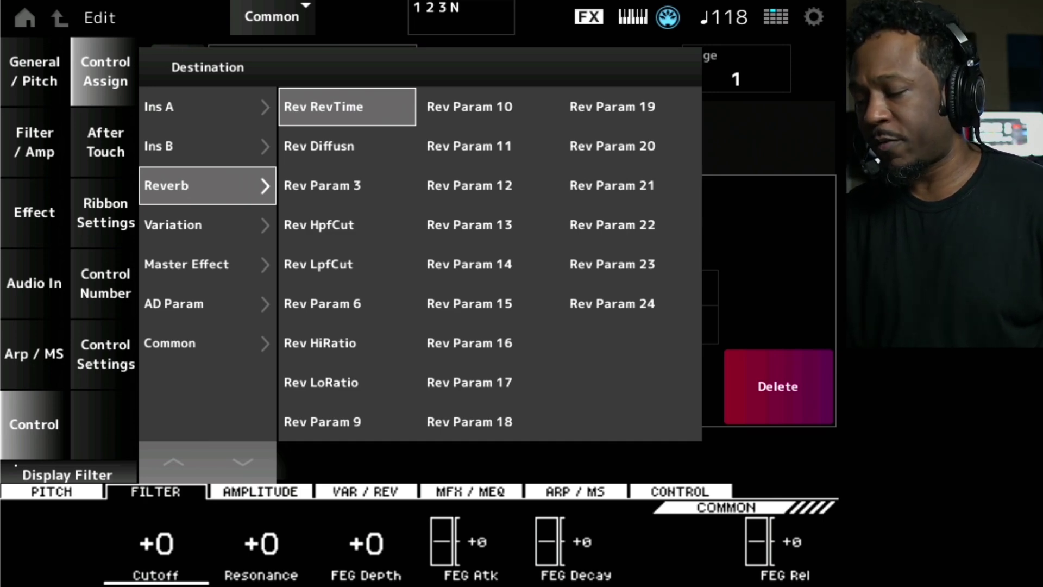
left_click(206, 268)
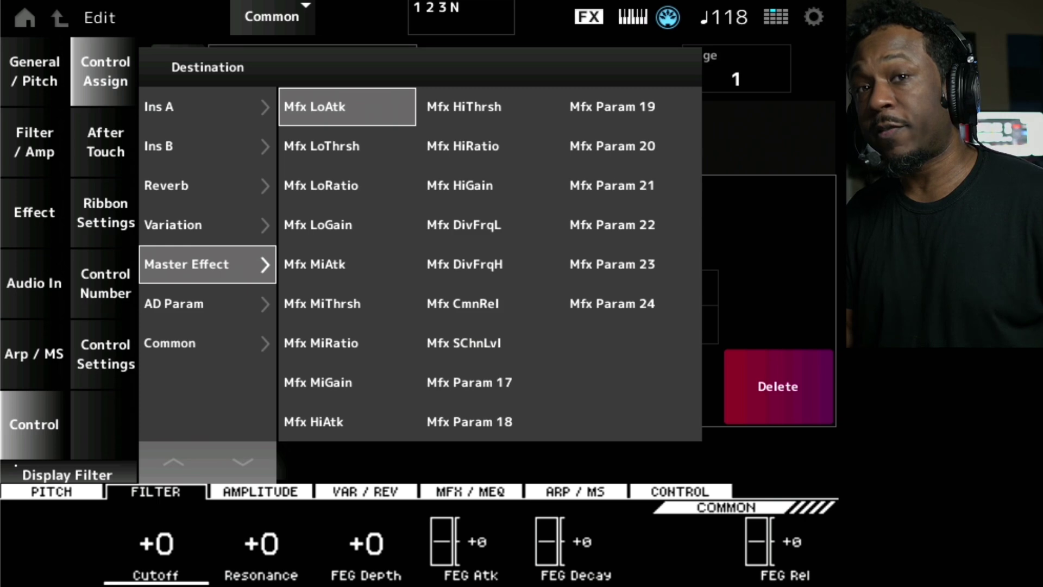
left_click(207, 303)
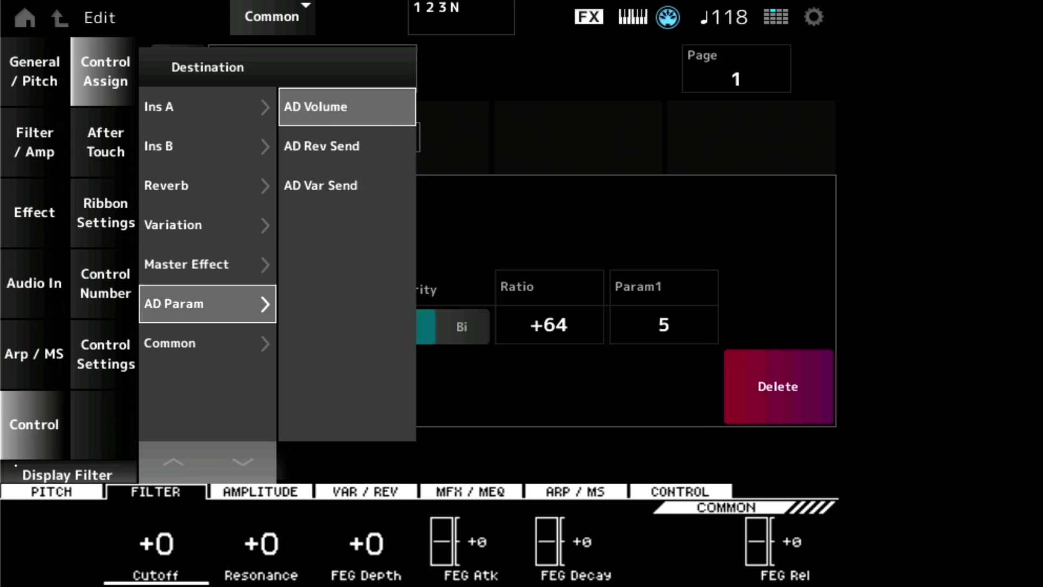
left_click(204, 353)
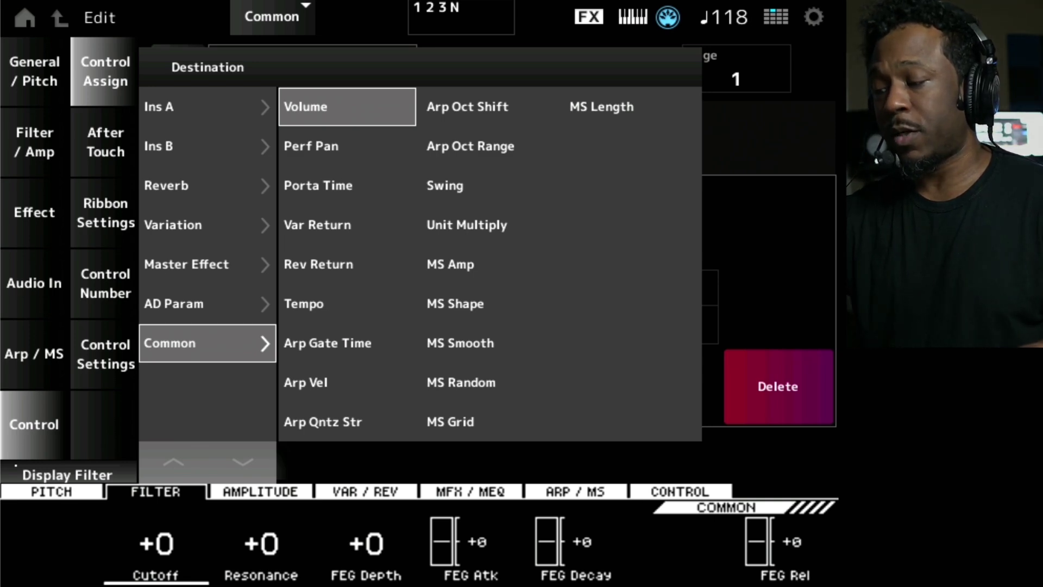
left_click(782, 266)
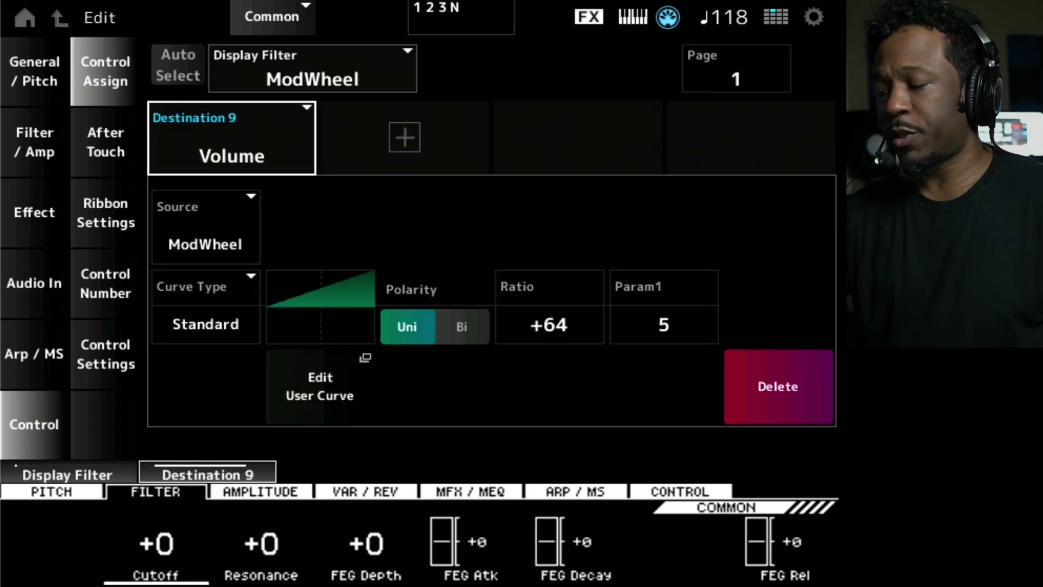
Switch to Part 1's common settings and change its ModWheel destination to Pitch from the Part Param category.
left_click(276, 25)
left_click(73, 153)
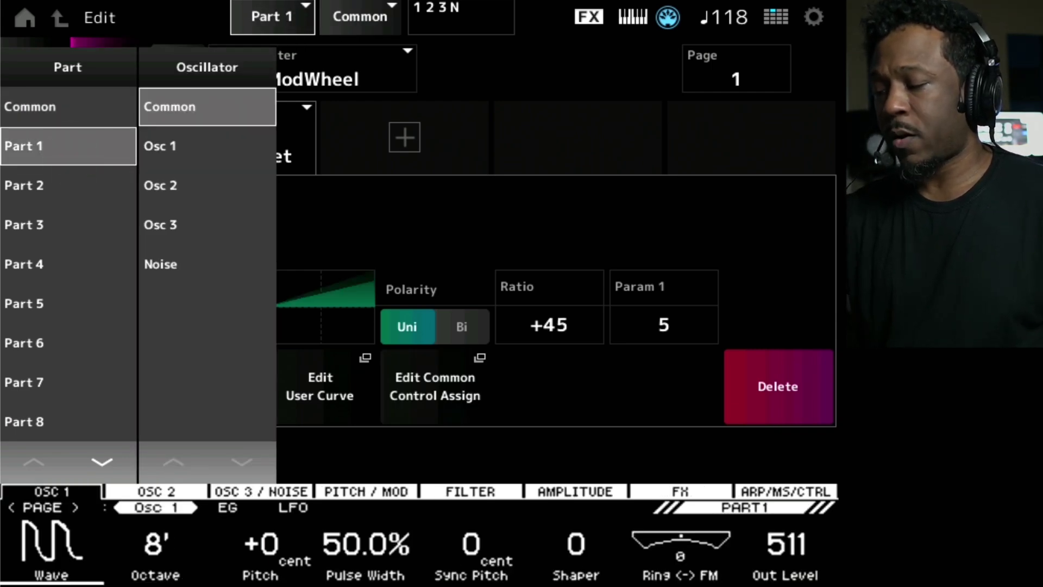
left_click(359, 222)
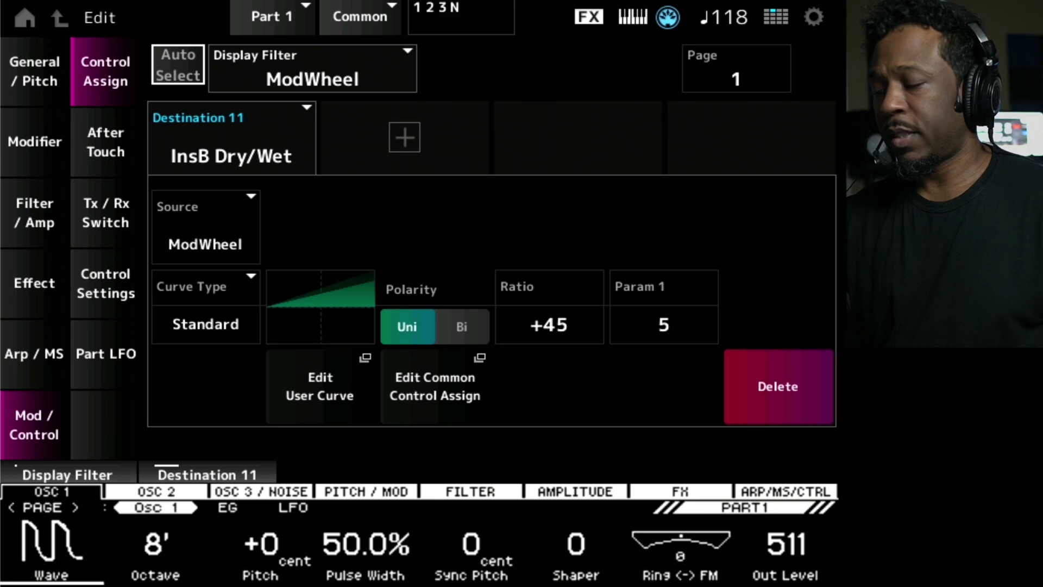
left_click(270, 134)
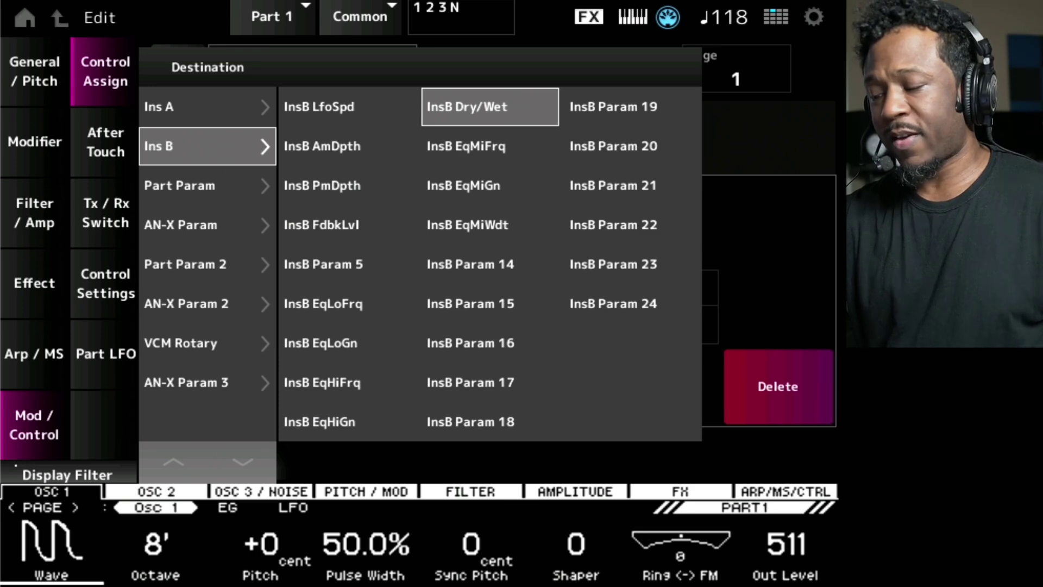
left_click(205, 227)
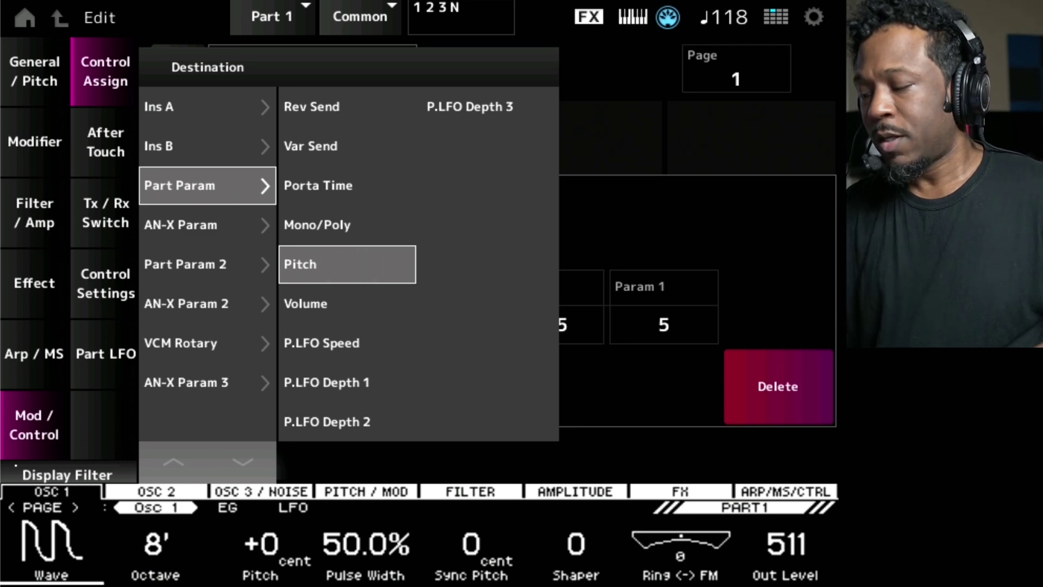
left_click(697, 216)
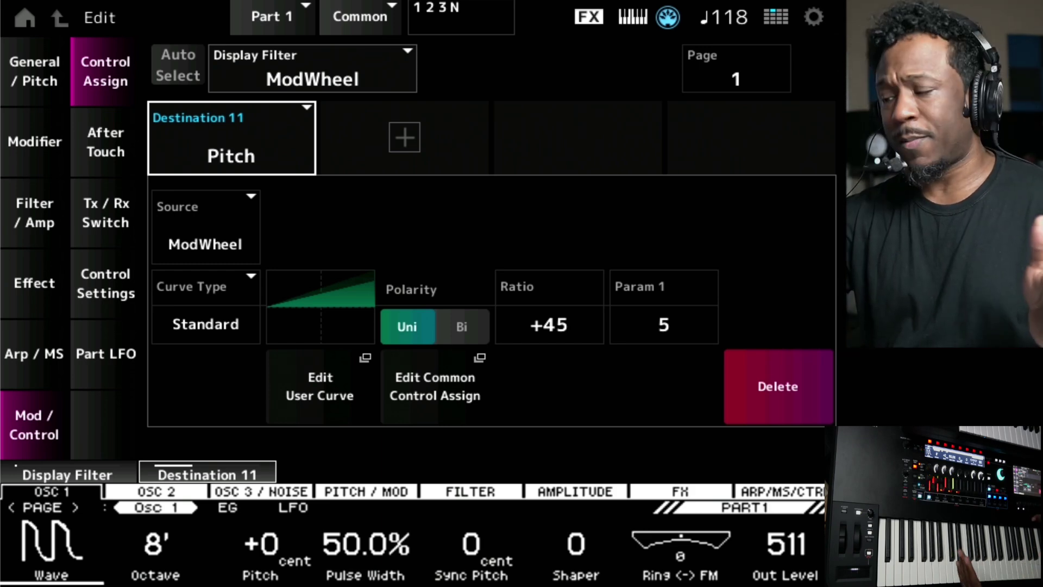
Try the Pitch destination's Ratio across its range from -128 to +127 and set it to +23.
left_click(549, 306)
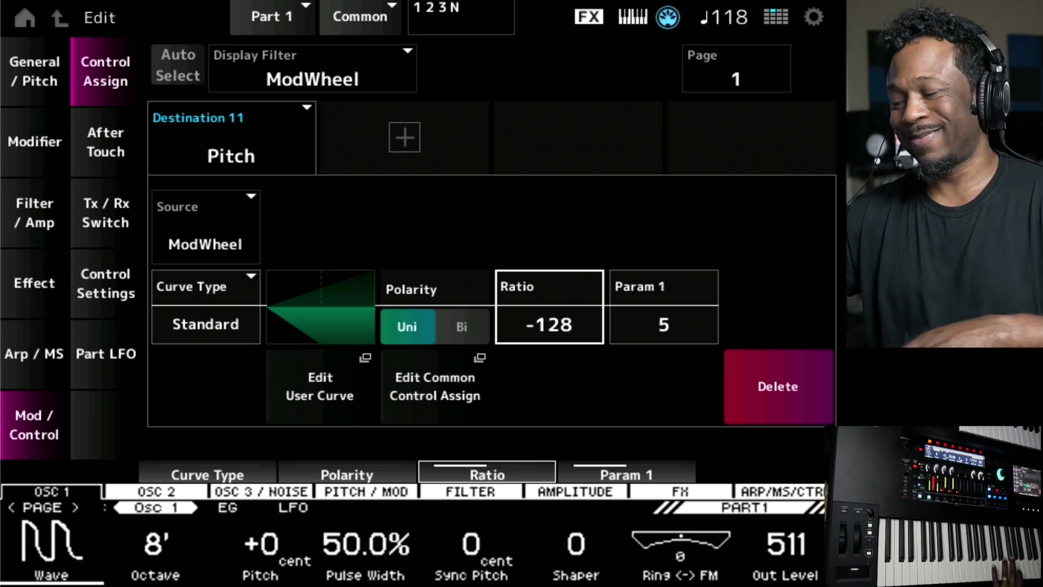
scroll(549, 324, "up", 1)
scroll(549, 324, "up", 20)
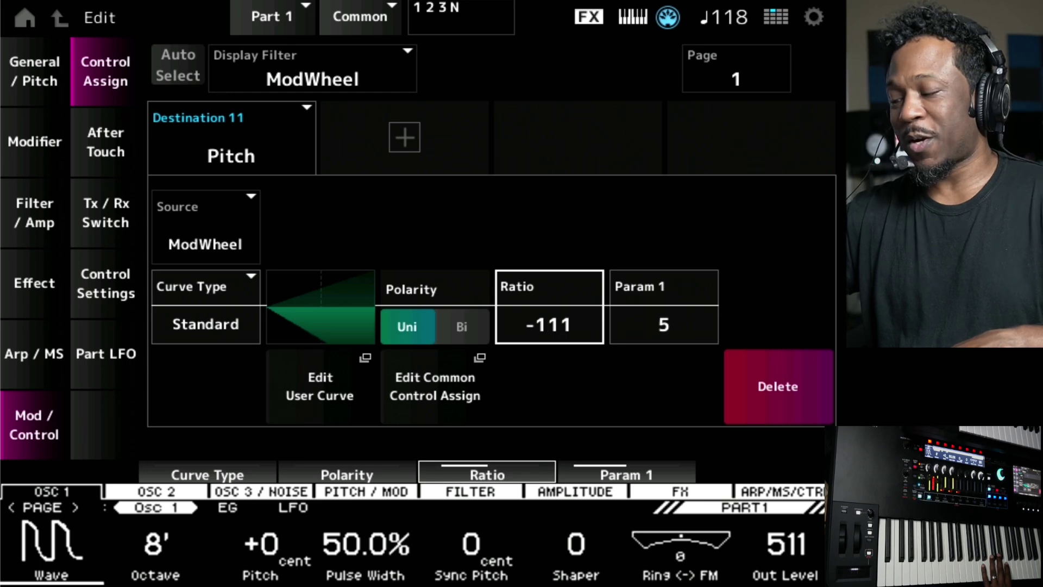
scroll(549, 324, "up", 20)
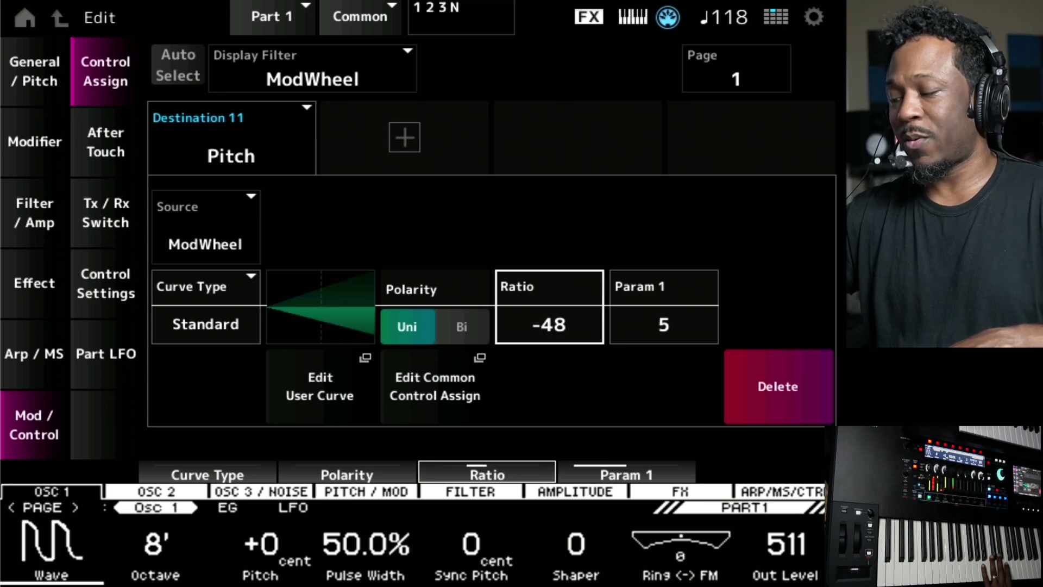
scroll(548, 325, "up", 20)
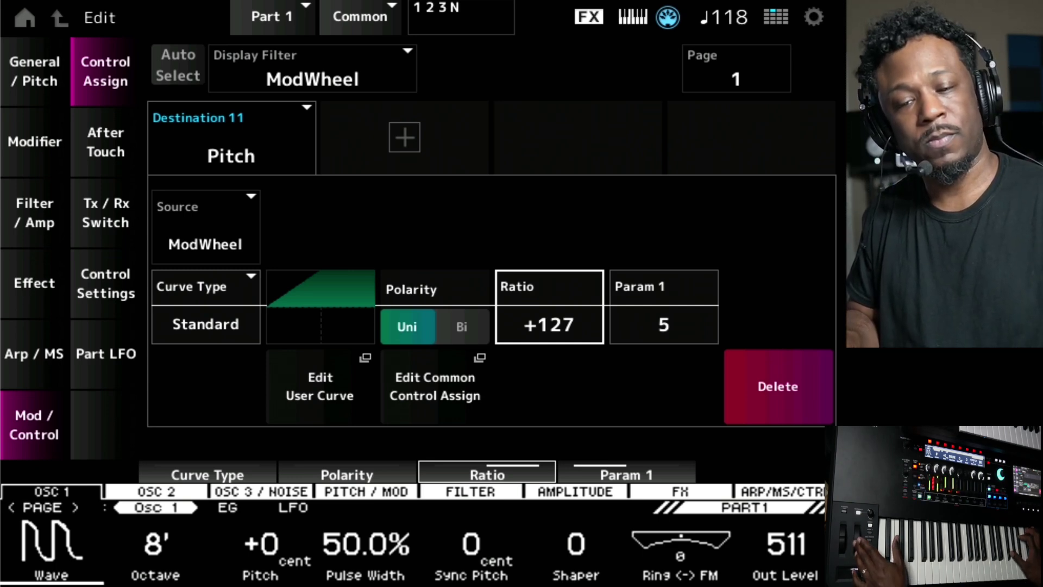
scroll(549, 324, "down", 20)
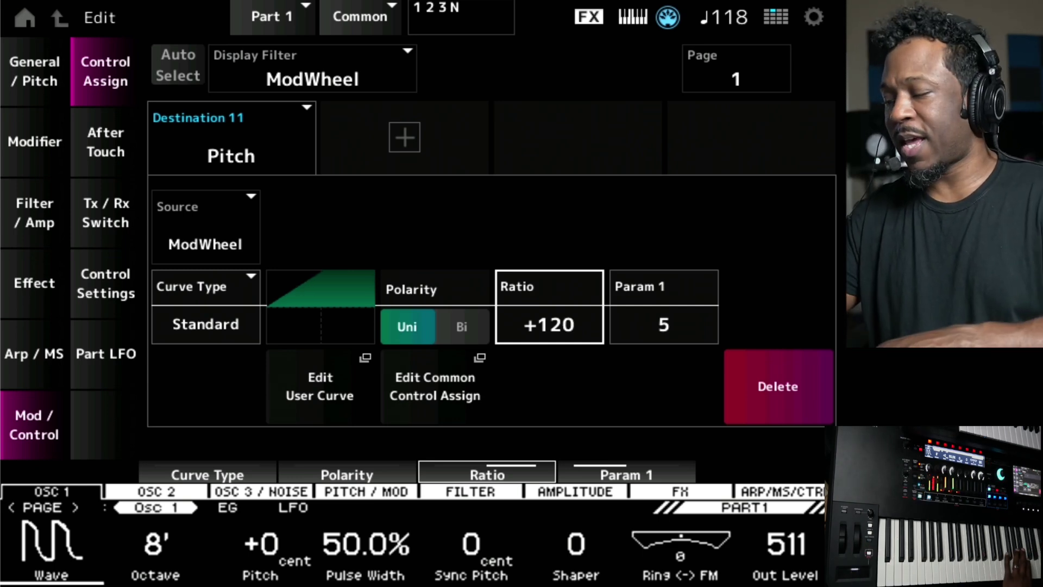
scroll(548, 324, "down", 20)
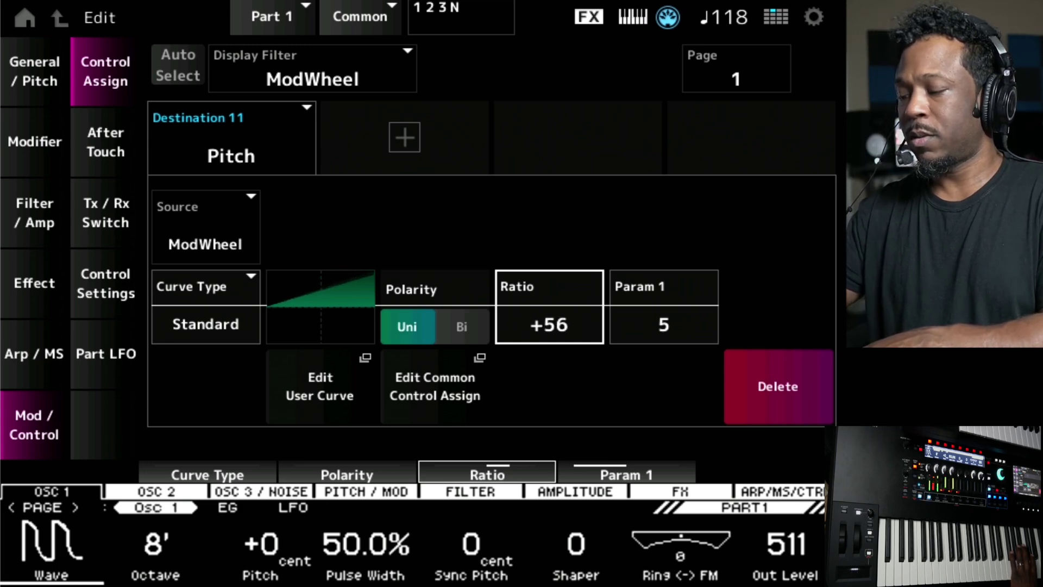
scroll(548, 324, "up", 8)
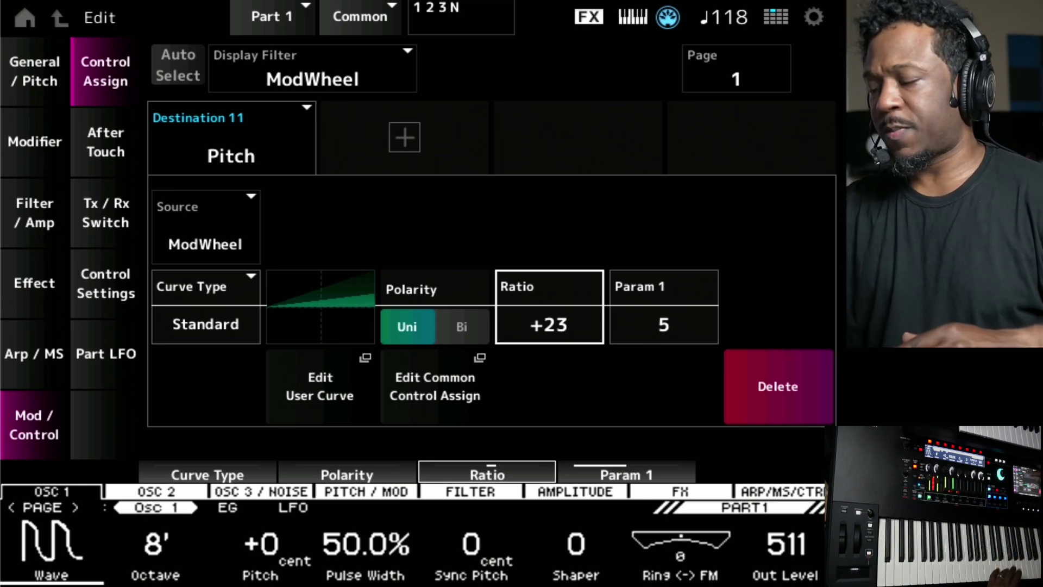
Add a second ModWheel destination to Part 1 beside Pitch.
left_click(434, 137)
left_click(441, 125)
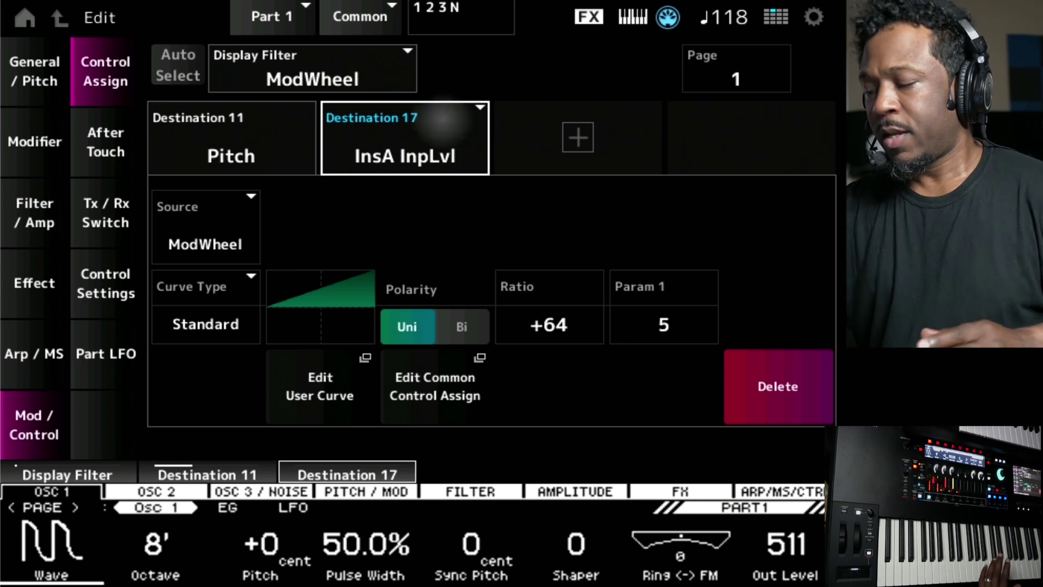
left_click(455, 132)
left_click(486, 117)
left_click(455, 127)
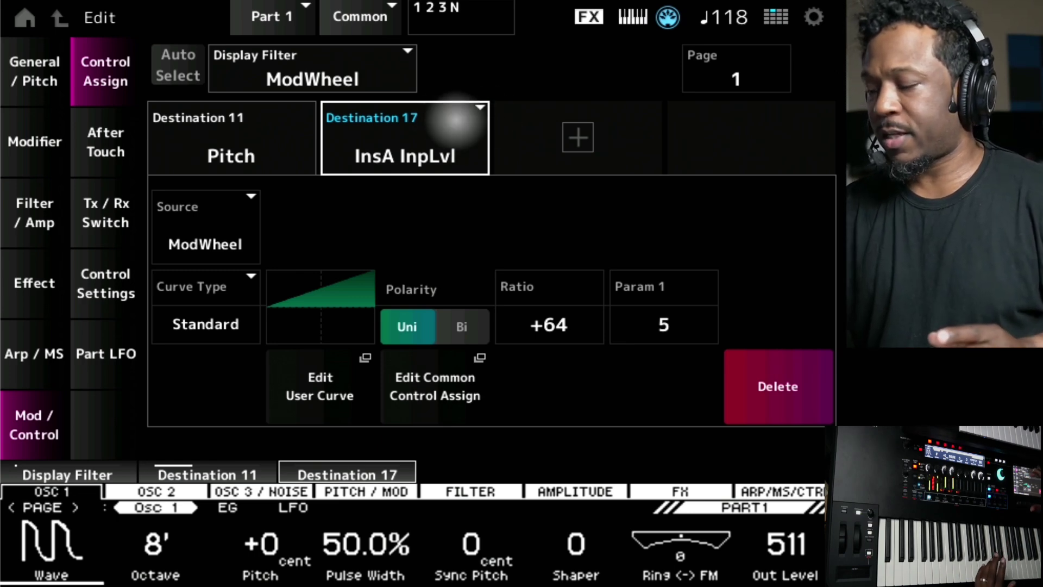
Try Rev Send for the new destination, and assign it to Cutoff from the AN-X Param category.
left_click(404, 138)
left_click(341, 194)
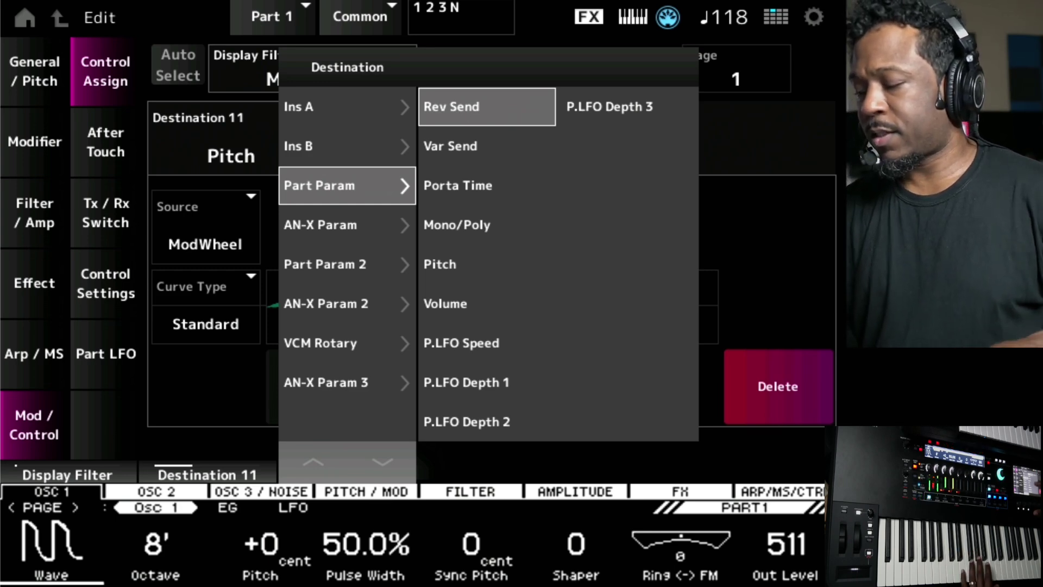
left_click(223, 448)
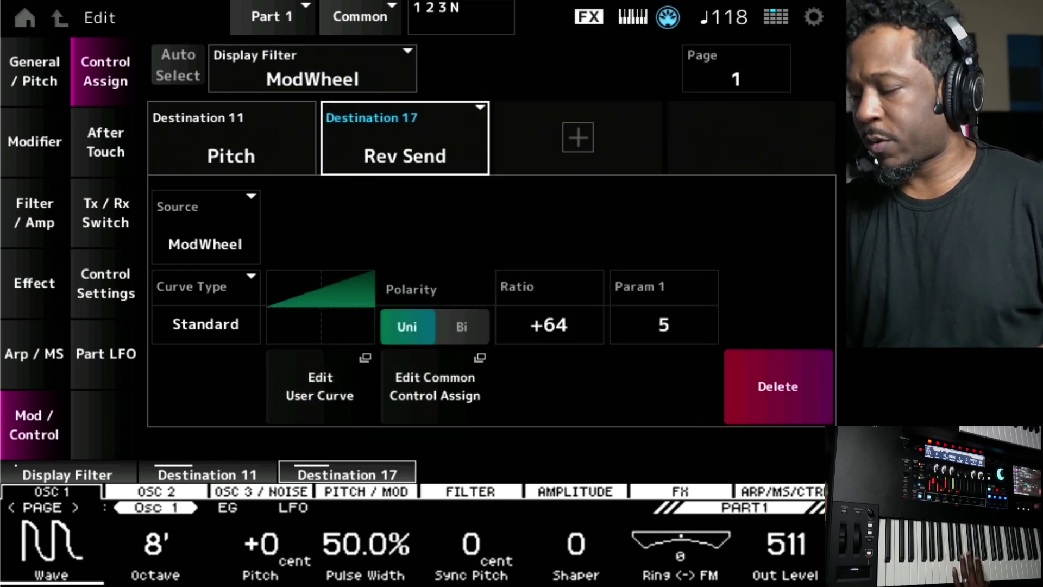
left_click(407, 140)
left_click(360, 228)
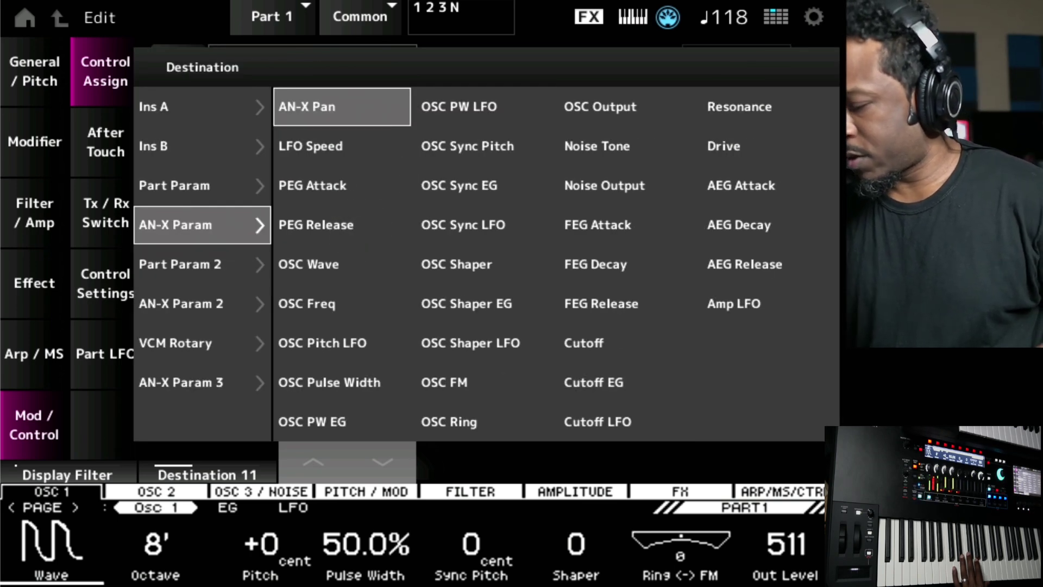
left_click(628, 343)
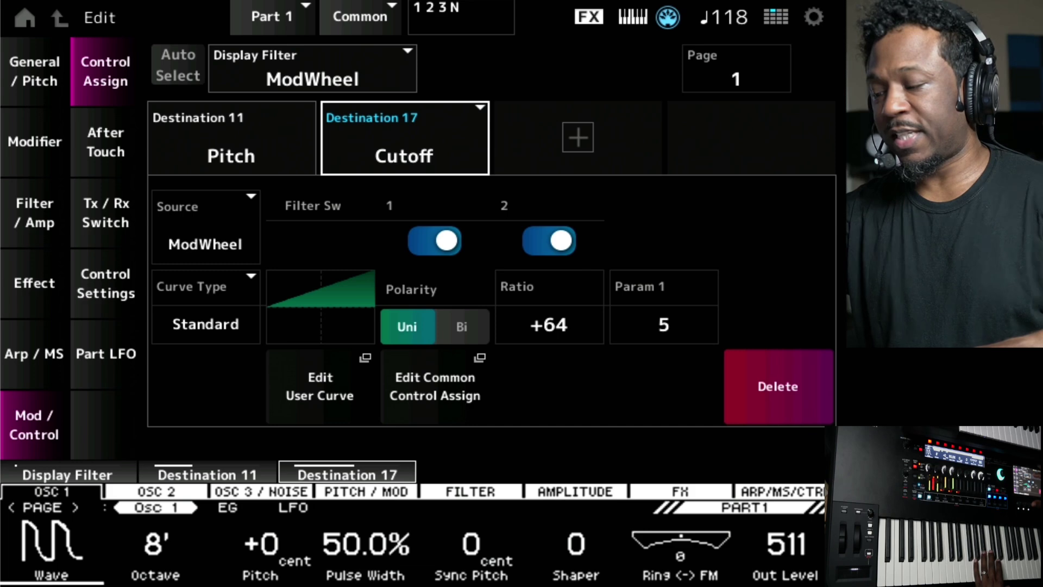
Set the Cutoff destination's Ratio to -36.
left_click(548, 307)
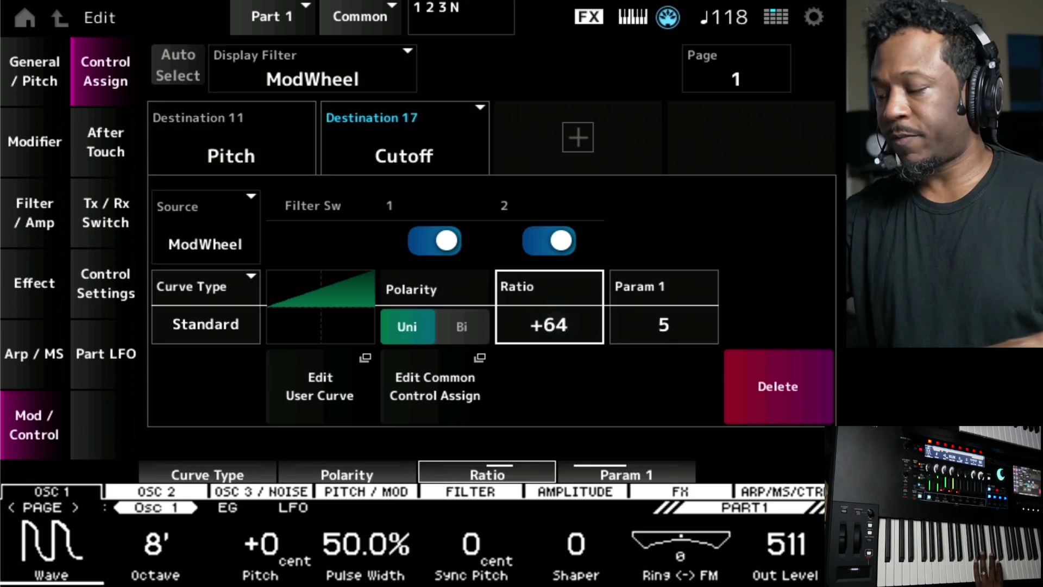
scroll(548, 324, "down", 20)
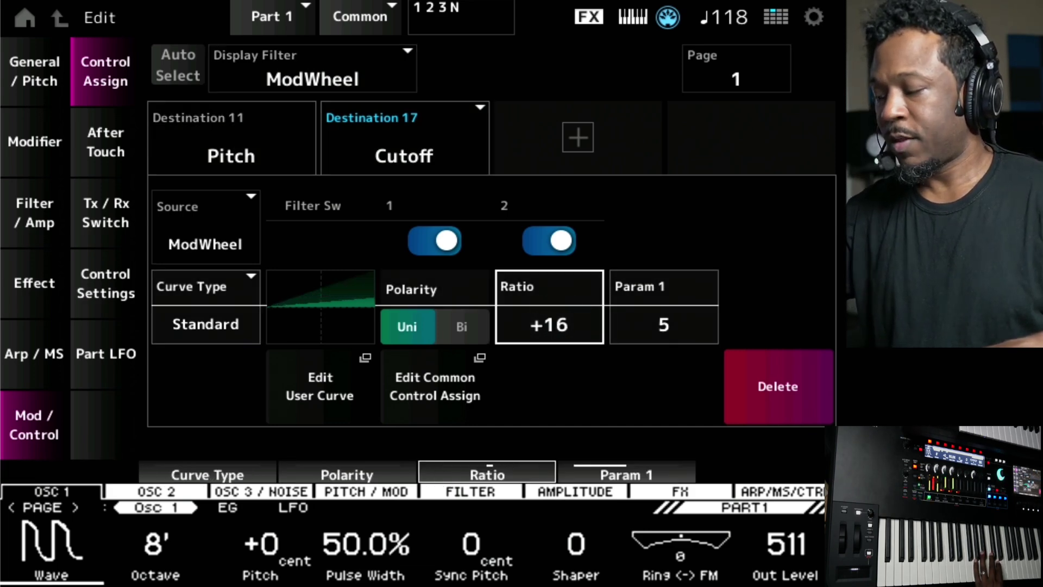
scroll(549, 325, "down", 10)
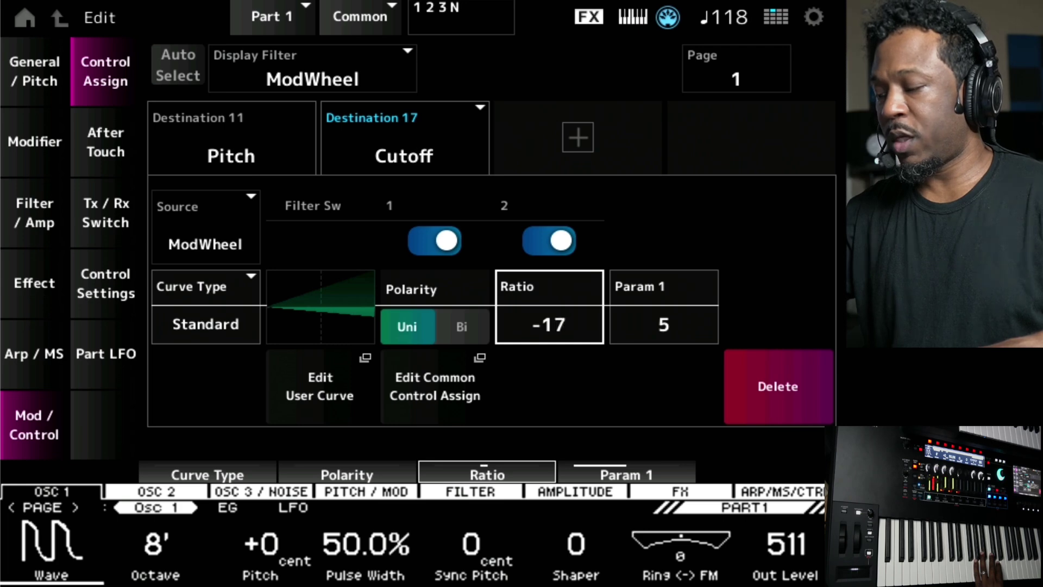
scroll(549, 324, "down", 11)
scroll(548, 325, "down", 20)
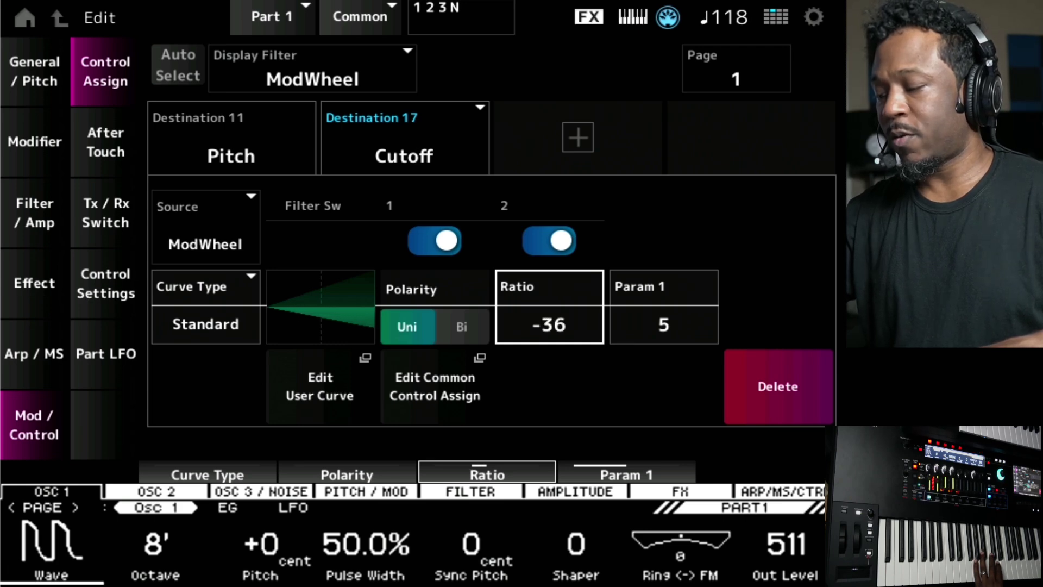
Set the Ratio of the ModWheel's Cutoff destination to -19.
scroll(549, 324, "down", 8)
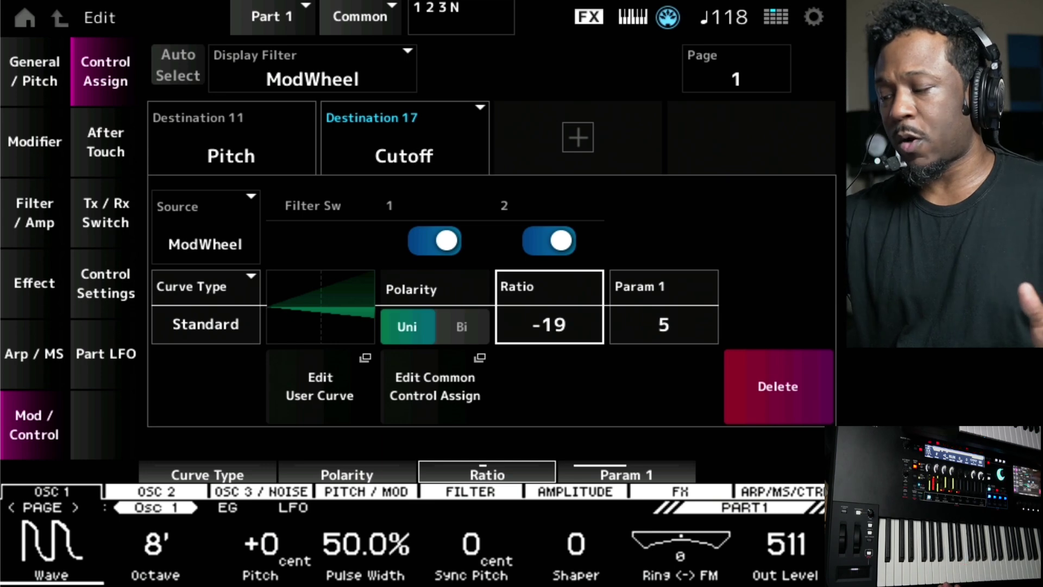
Browse the destination choices for the ModWheel's Cutoff assignment and reassign it to InsA InpLvl from the Ins A category.
left_click(460, 129)
left_click(461, 129)
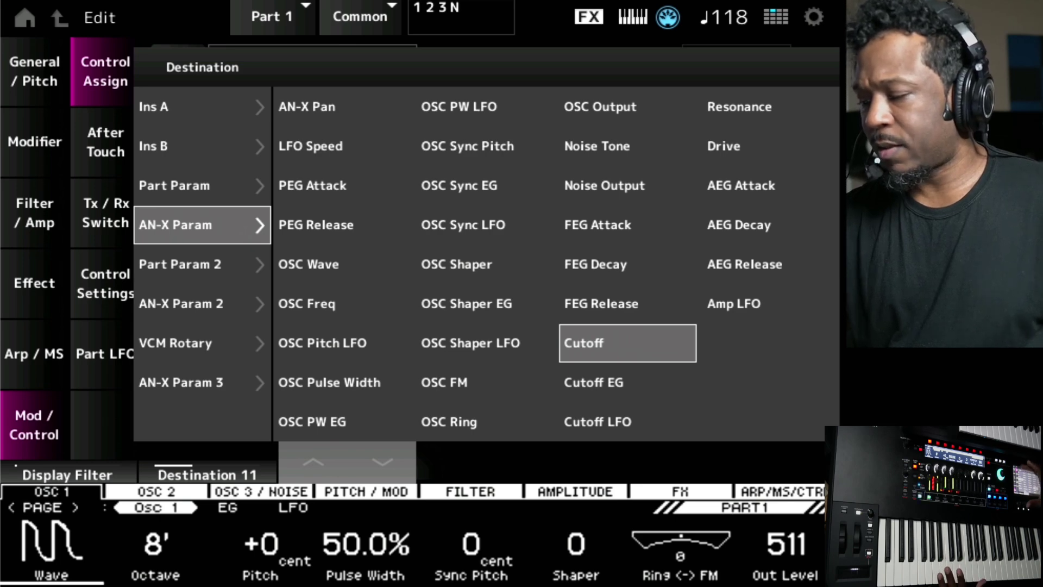
left_click(178, 26)
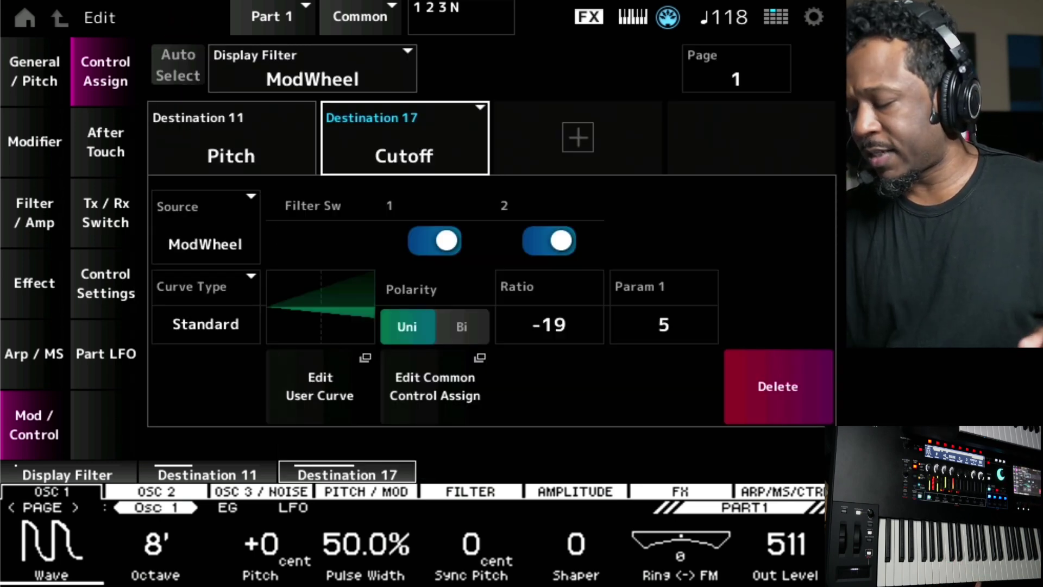
key("u")
key("Escape")
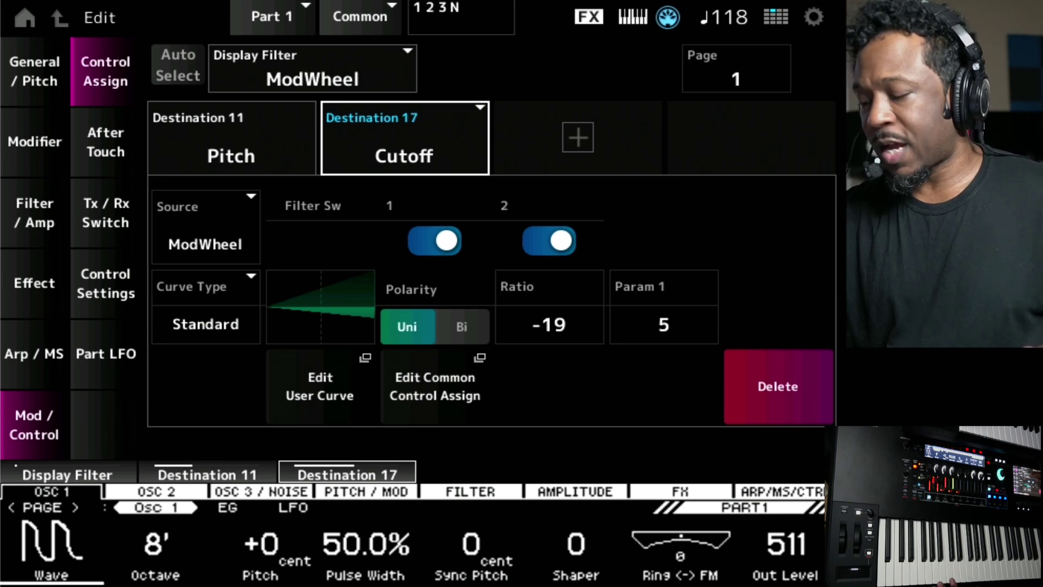
left_click(444, 132)
left_click(467, 125)
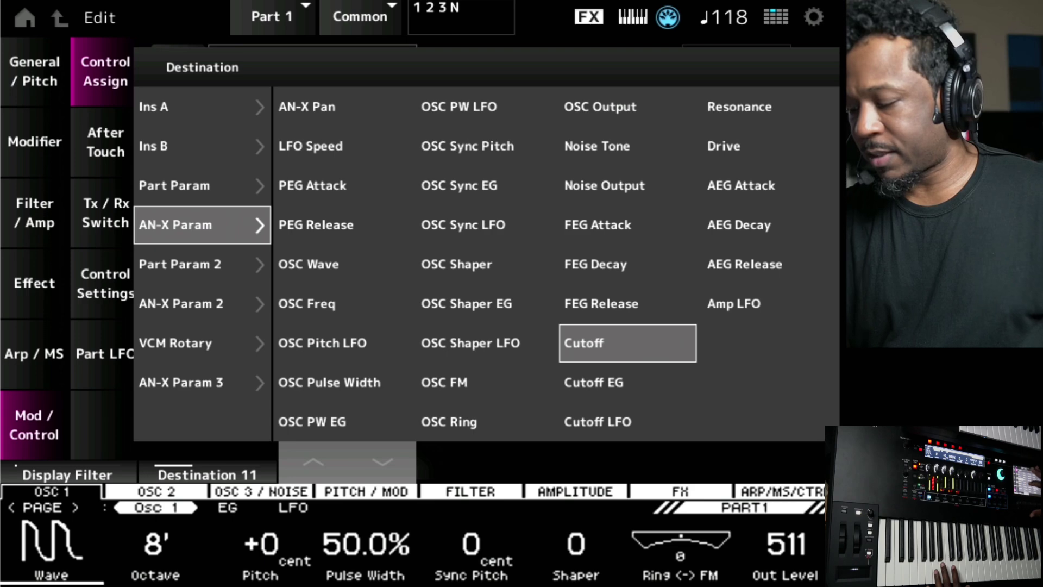
left_click(202, 106)
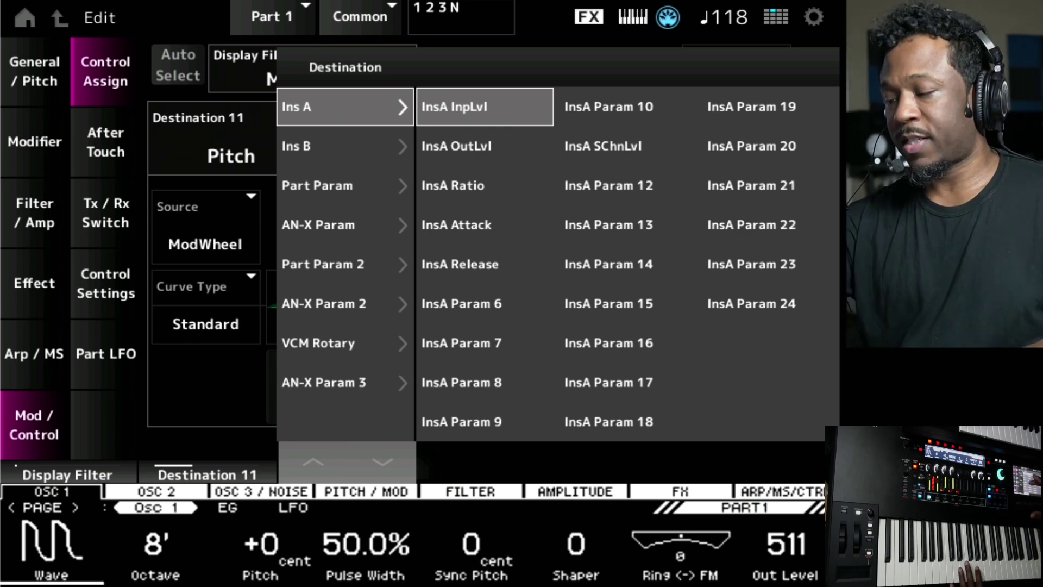
left_click(200, 402)
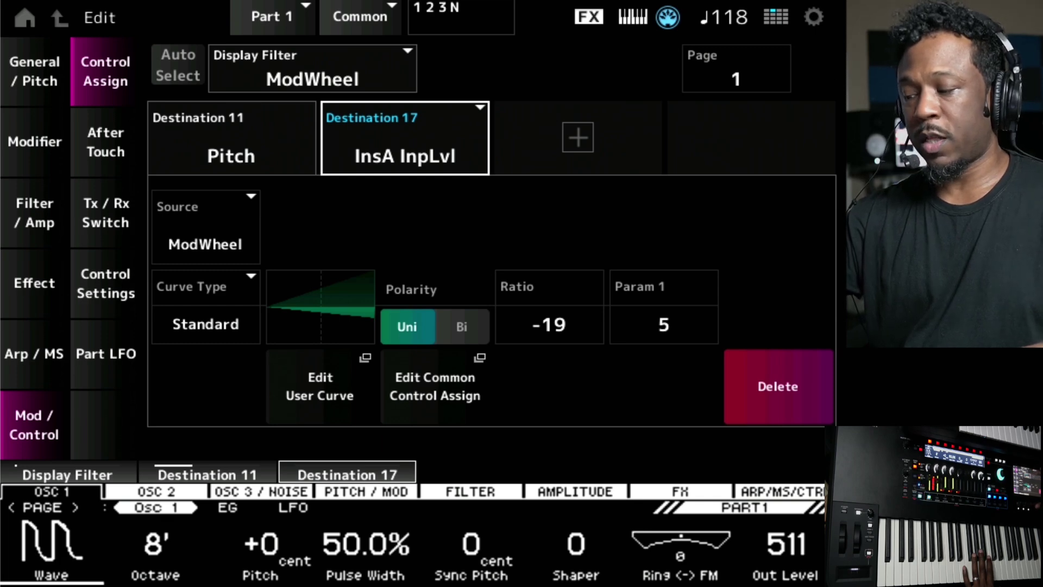
left_click(405, 139)
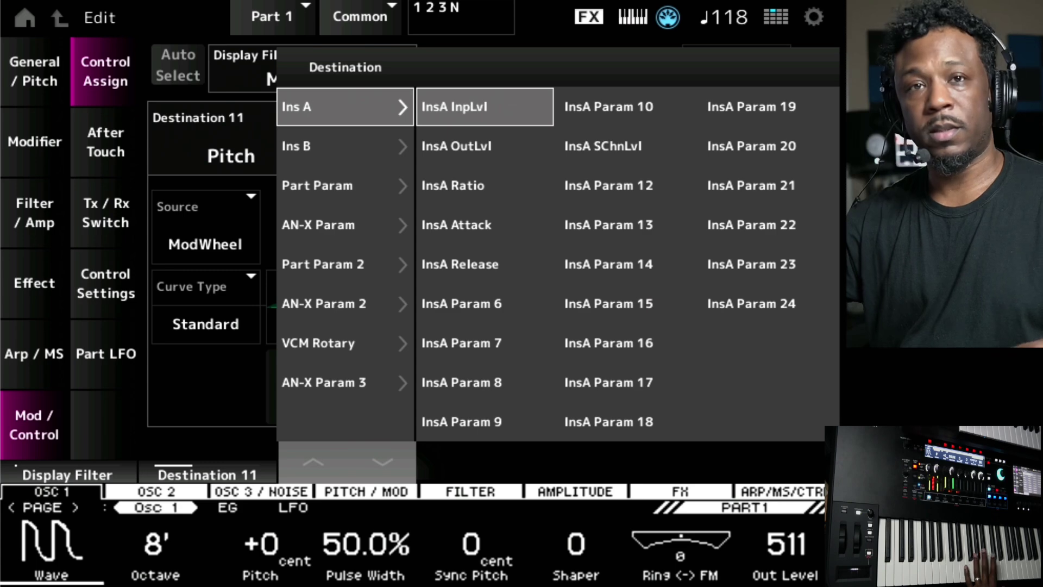
left_click(212, 396)
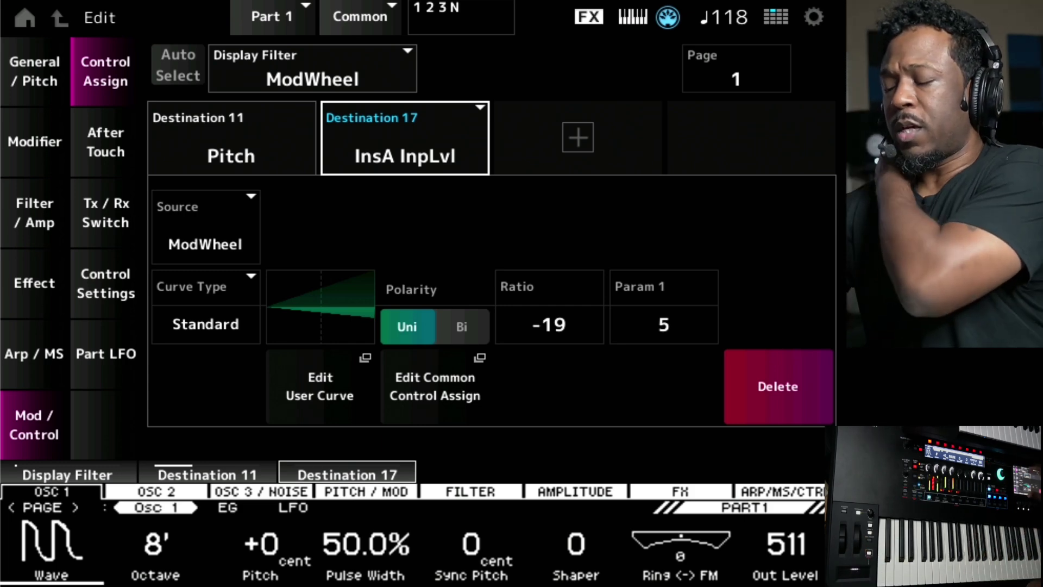
Filter the destinations to Ribbon and reassign its Porta Time destination to AEG Attack from the AN-X Param category.
left_click(311, 68)
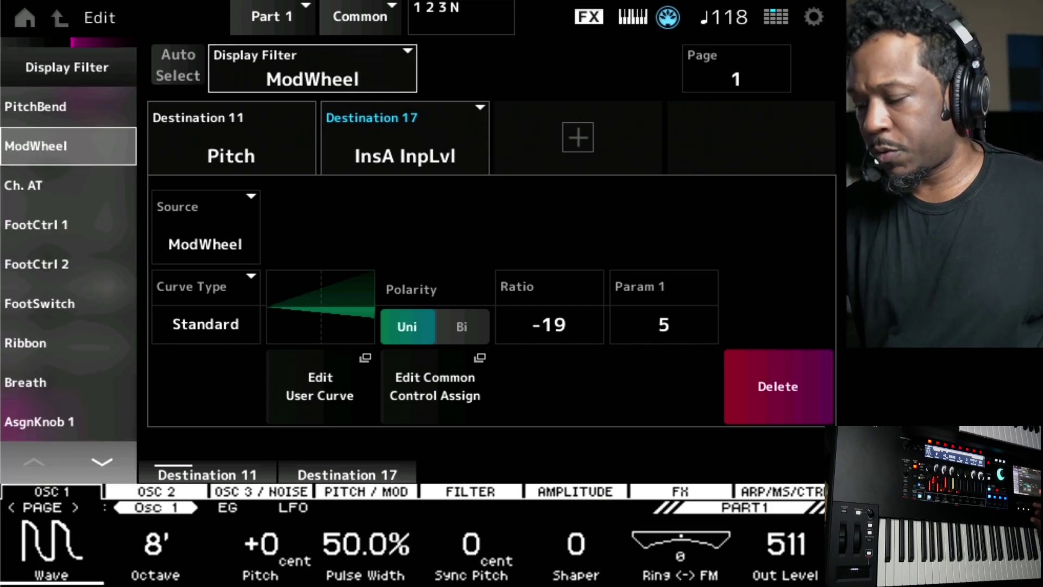
key("Down")
key("Down")
key("Down")
key("Down")
key("Down")
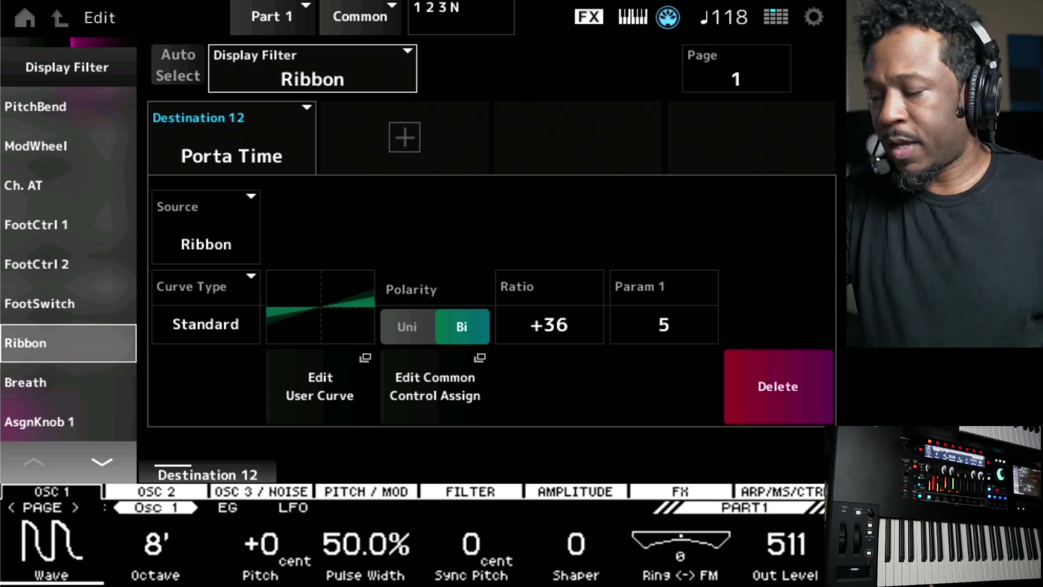
left_click(328, 235)
left_click(258, 150)
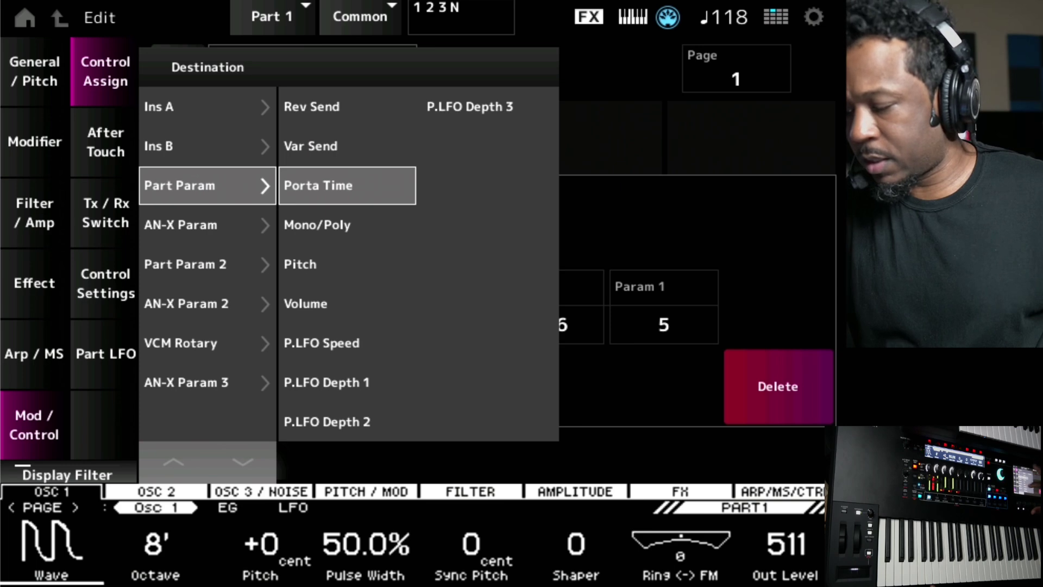
left_click(207, 224)
left_click(771, 185)
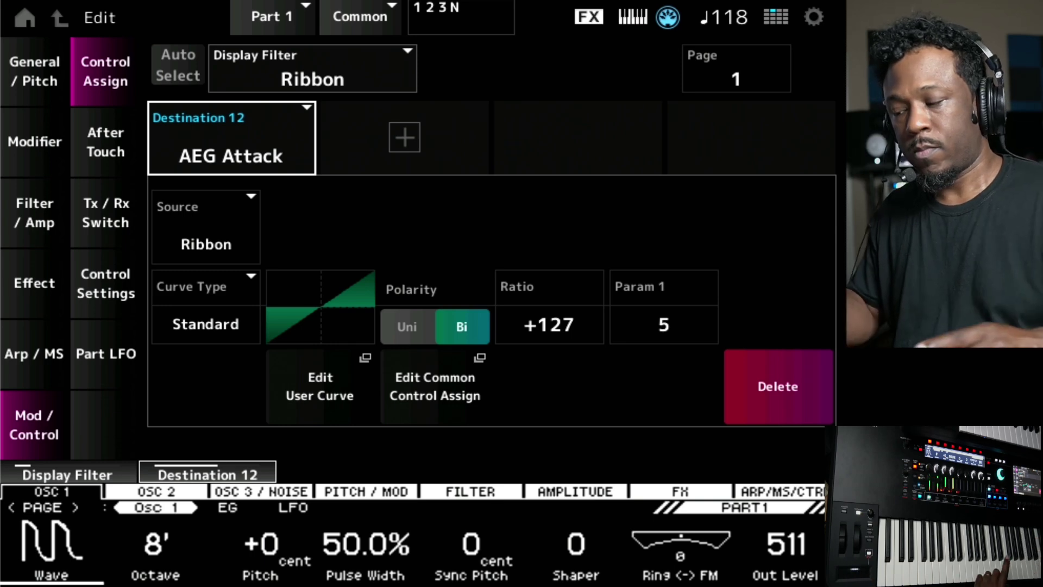
Try the Ribbon's AEG Attack destination at a Ratio of +90 and set it to +68.
left_click(573, 317)
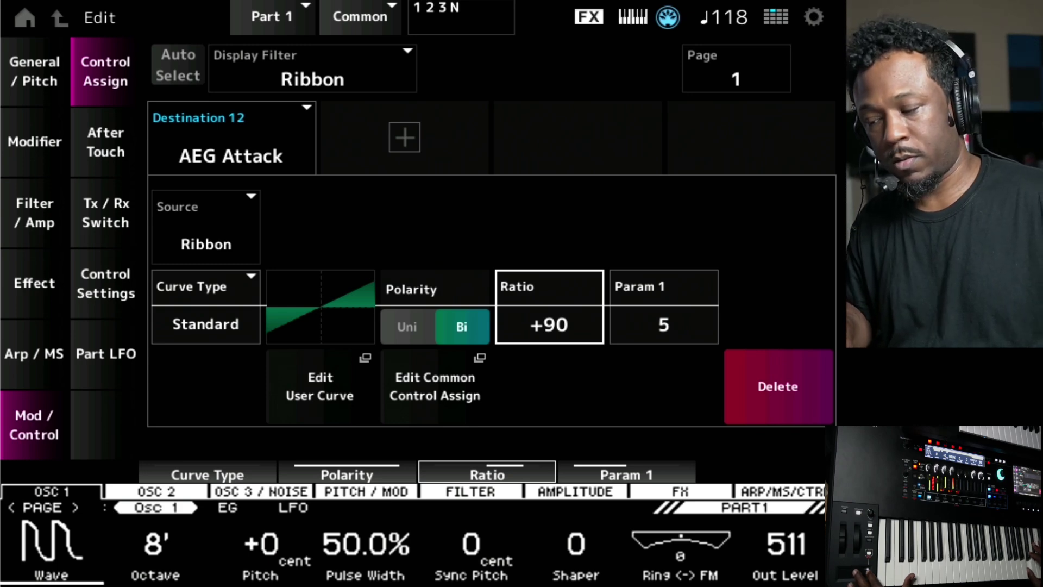
scroll(550, 324, "down", 12)
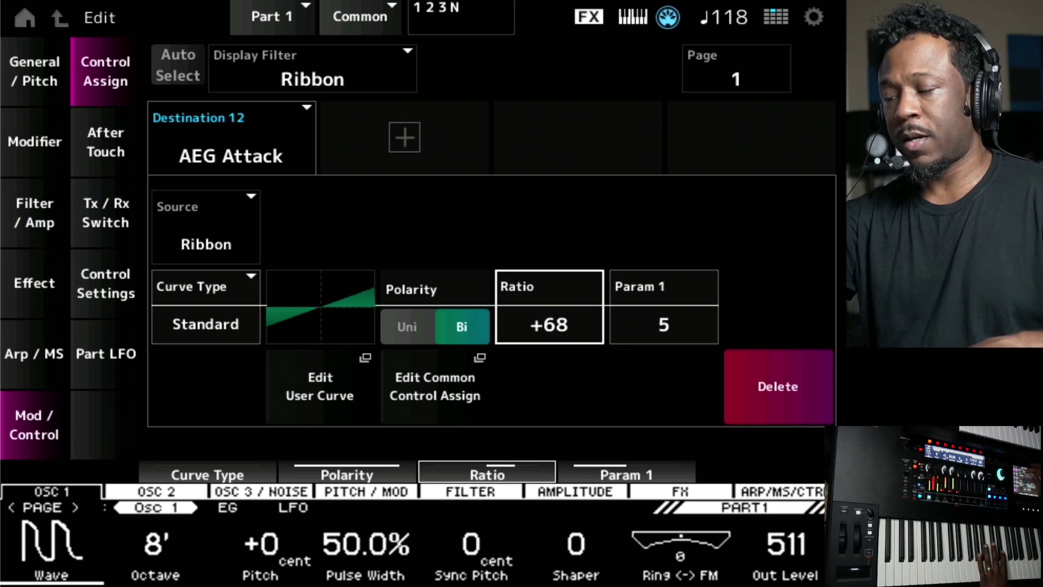
Filter the Part 1 destinations to AsgnKnob 1 to view its assignment.
left_click(321, 66)
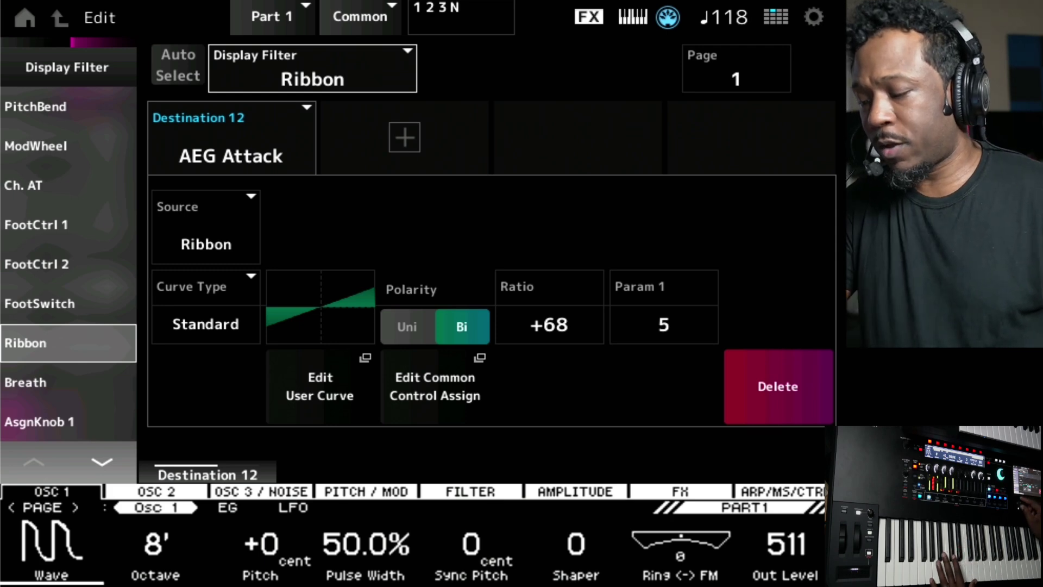
left_click(68, 382)
left_click(68, 421)
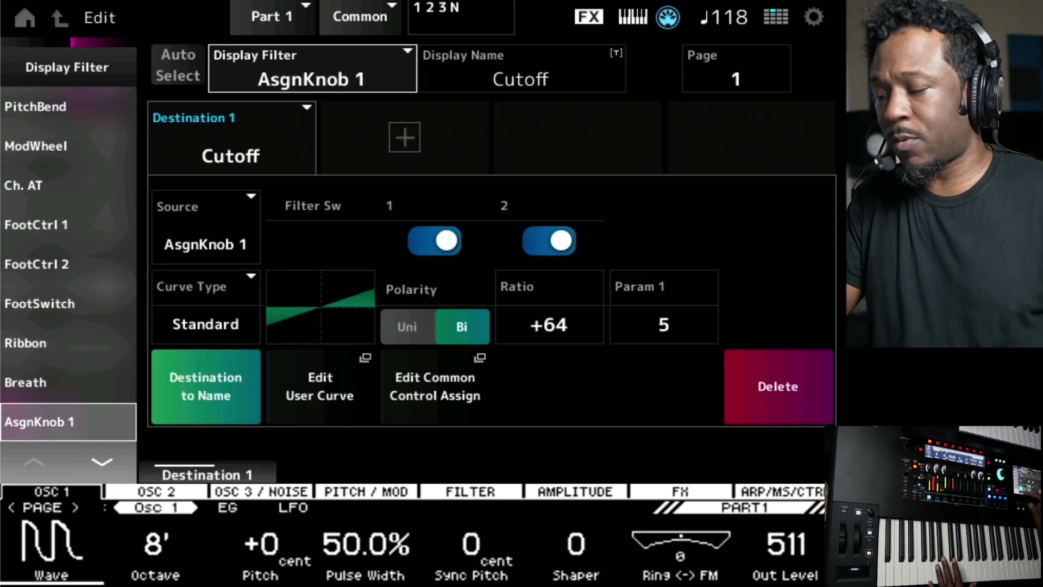